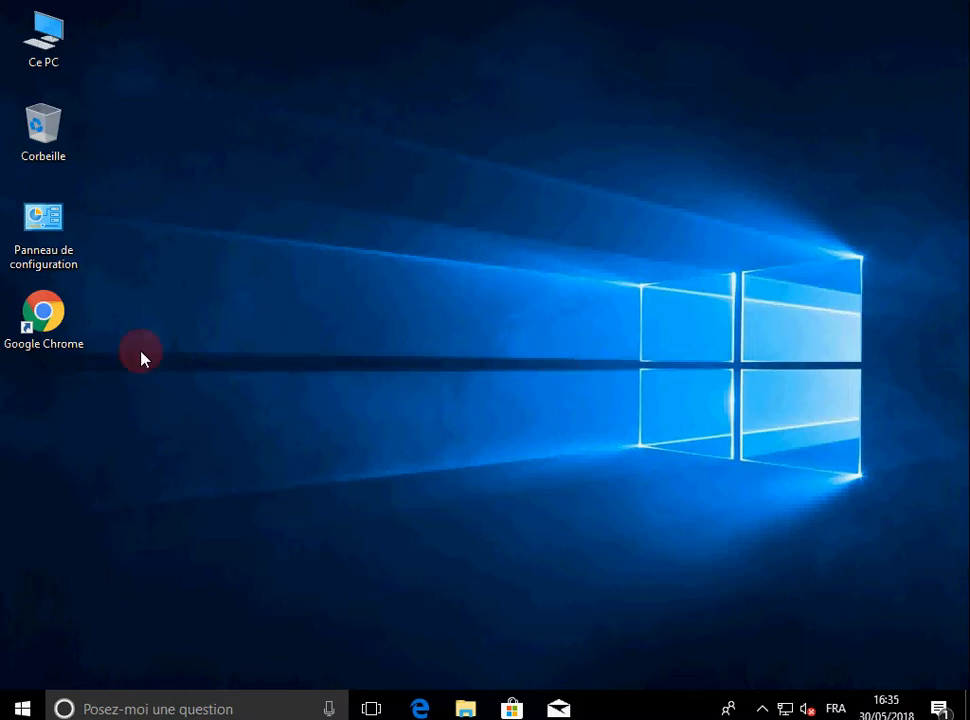
Search Google for "sapsupport" in Google Chrome and open the SAP Support Portal Home result.
{"action": "left_click", "coordinate": [43, 312]}
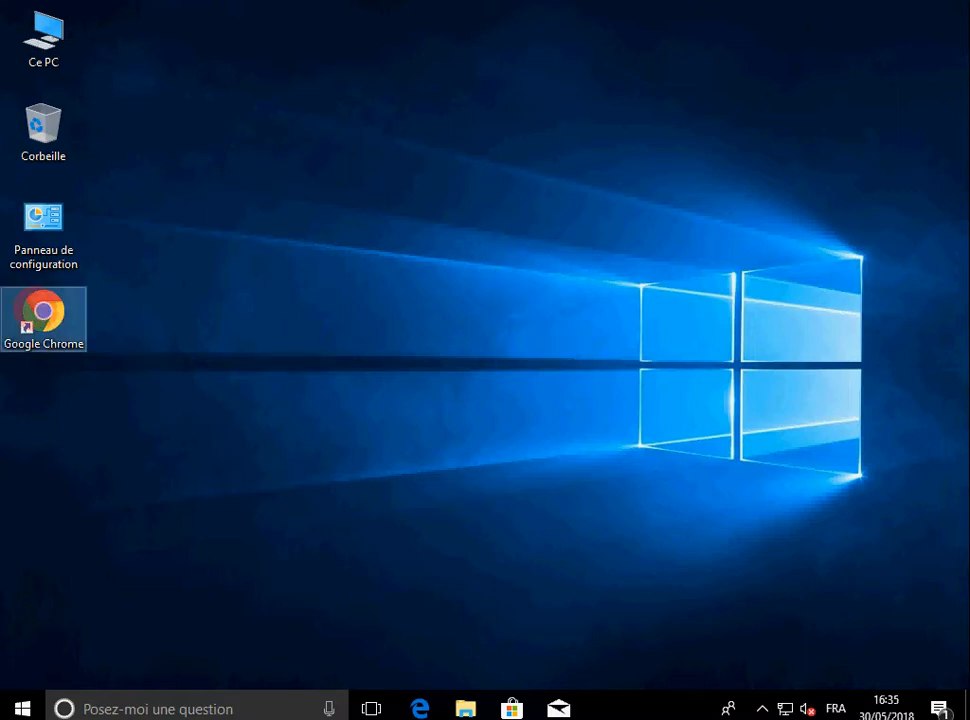
{"action": "double_click", "coordinate": [36, 308]}
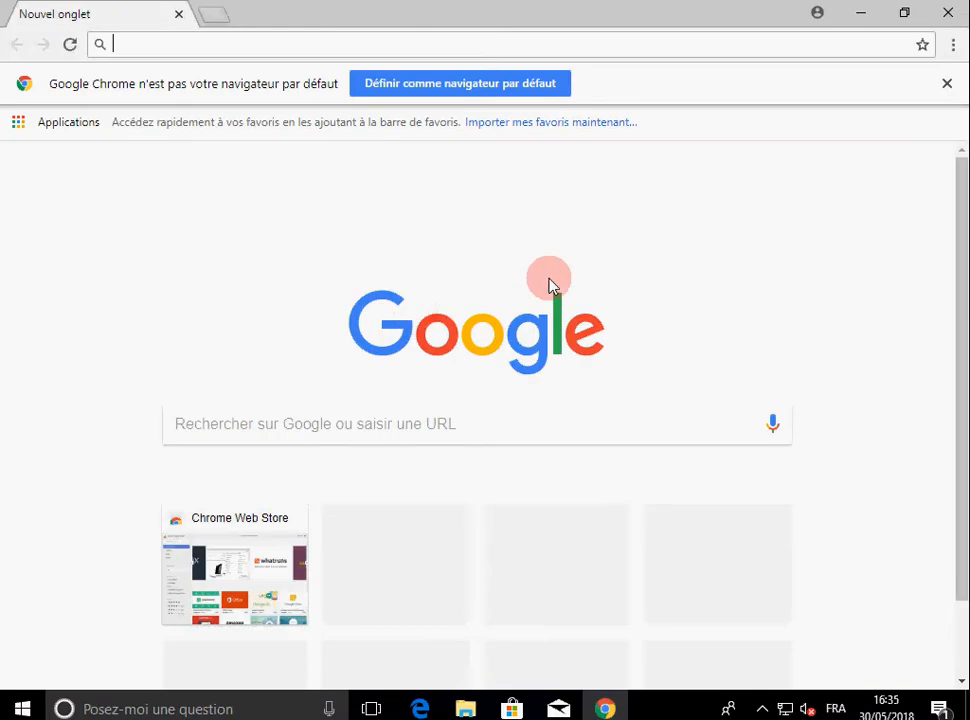
{"action": "left_click", "coordinate": [358, 428]}
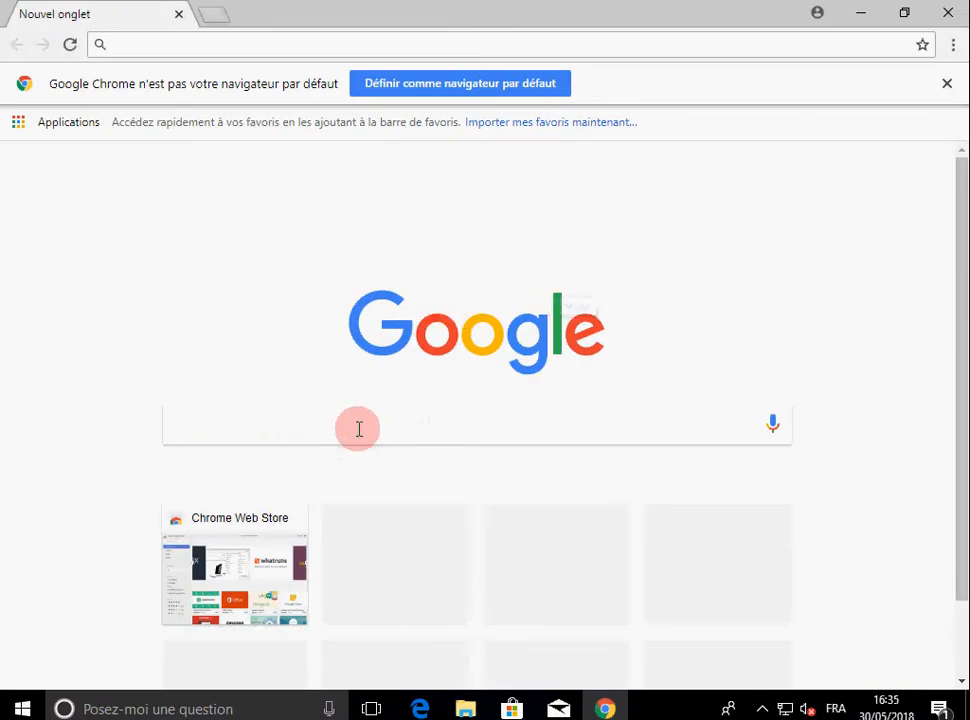
{"action": "type", "text": "sa"}
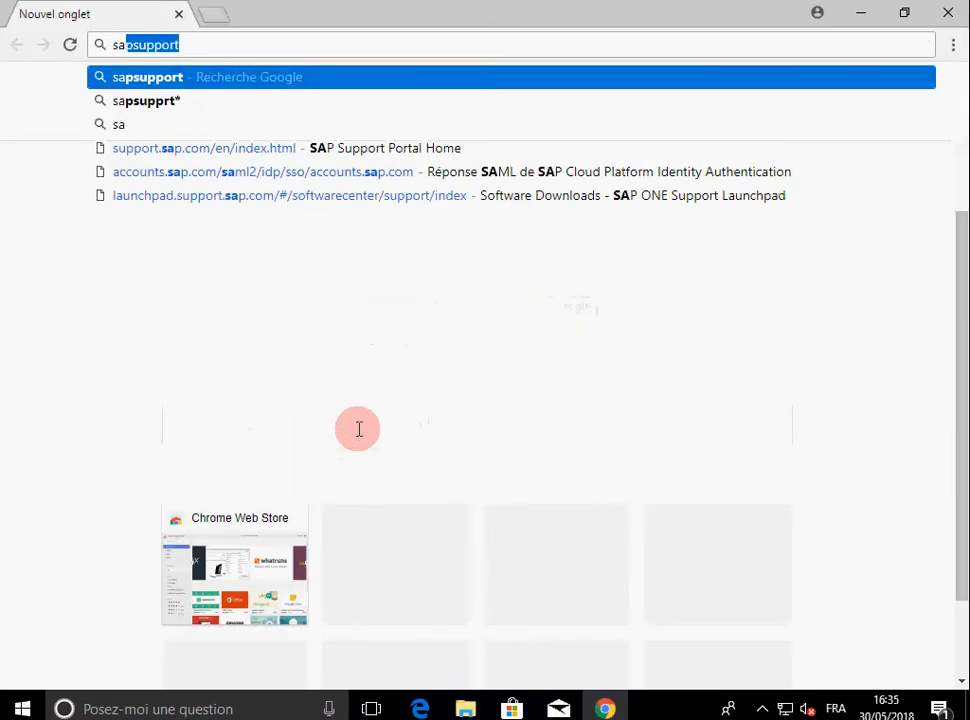
{"action": "type", "text": "psupport"}
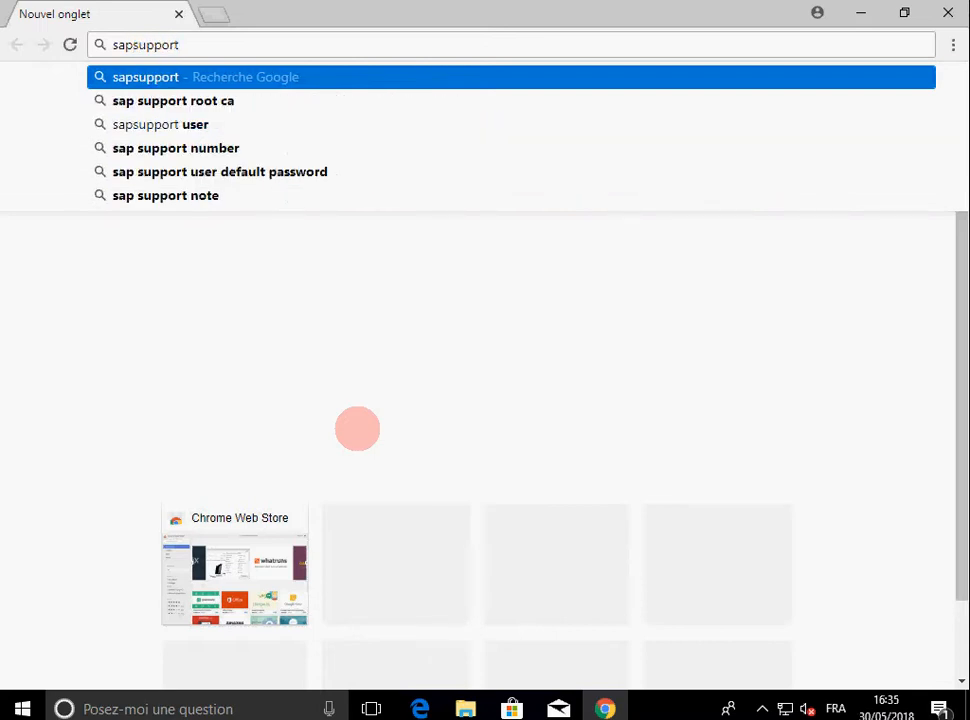
{"action": "key", "text": "Return"}
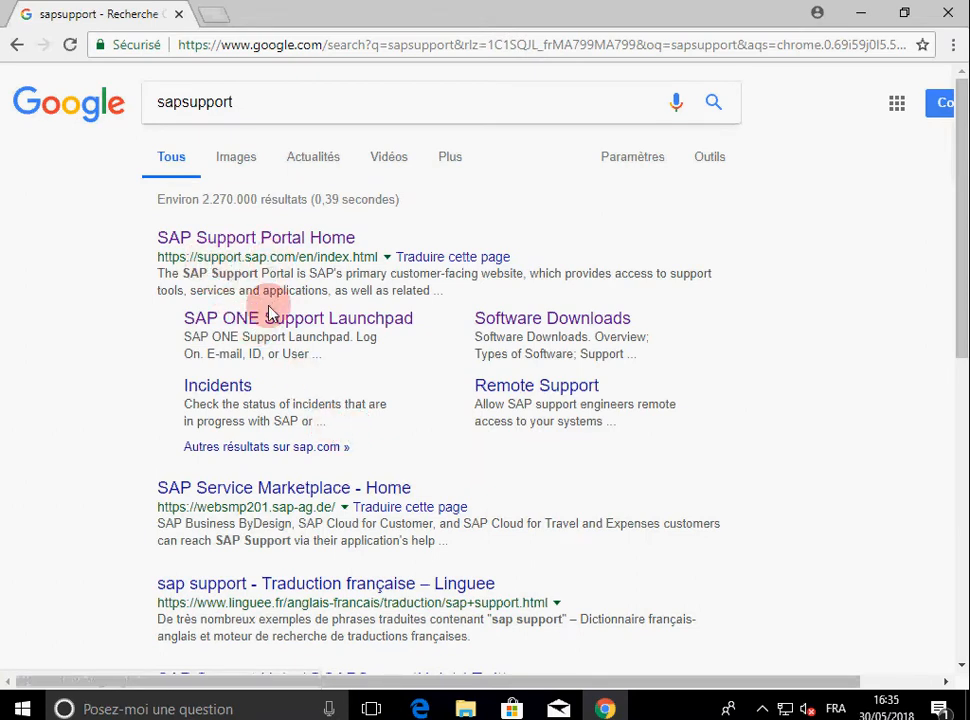
{"action": "left_click", "coordinate": [288, 244]}
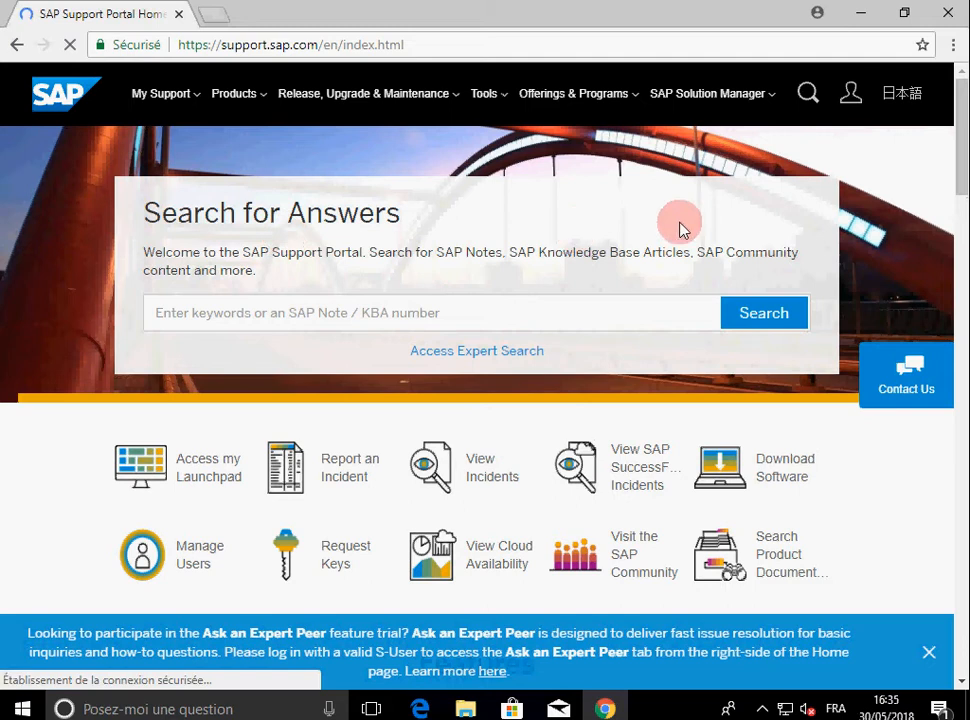
Sign in to the SAP Support Portal and open the Software Downloads page under My Support.
{"action": "left_click", "coordinate": [851, 105]}
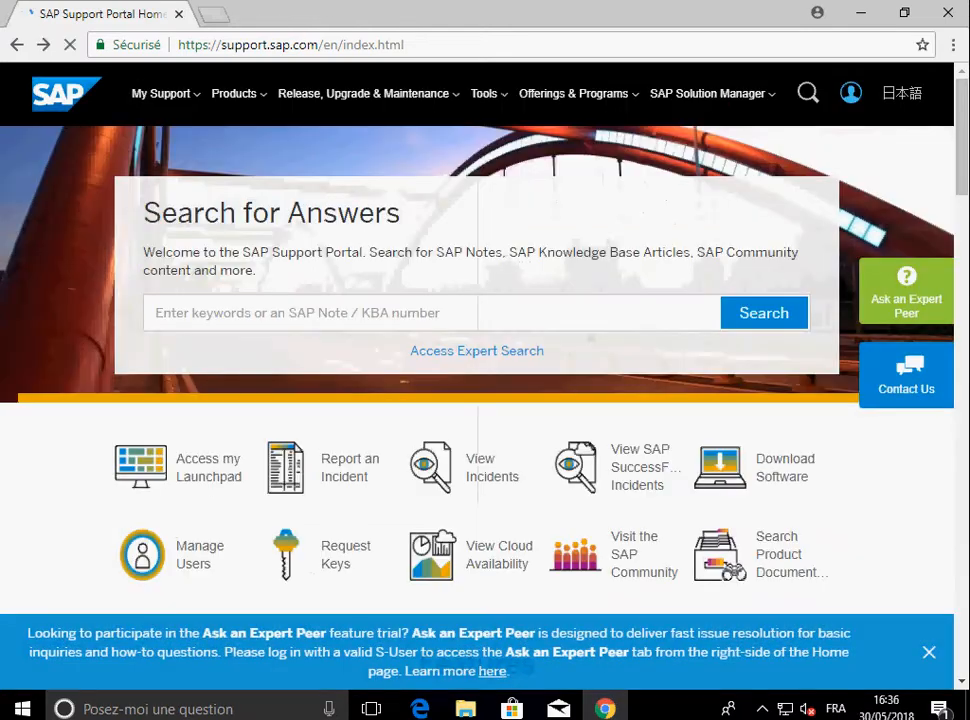
{"action": "left_click", "coordinate": [228, 384]}
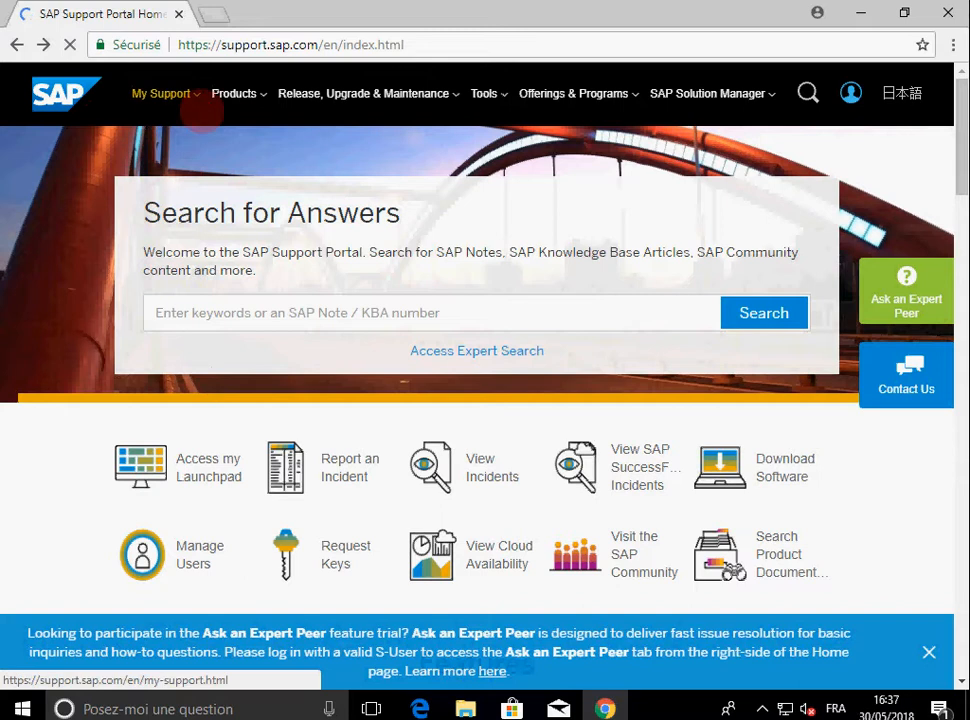
{"action": "left_click", "coordinate": [162, 93]}
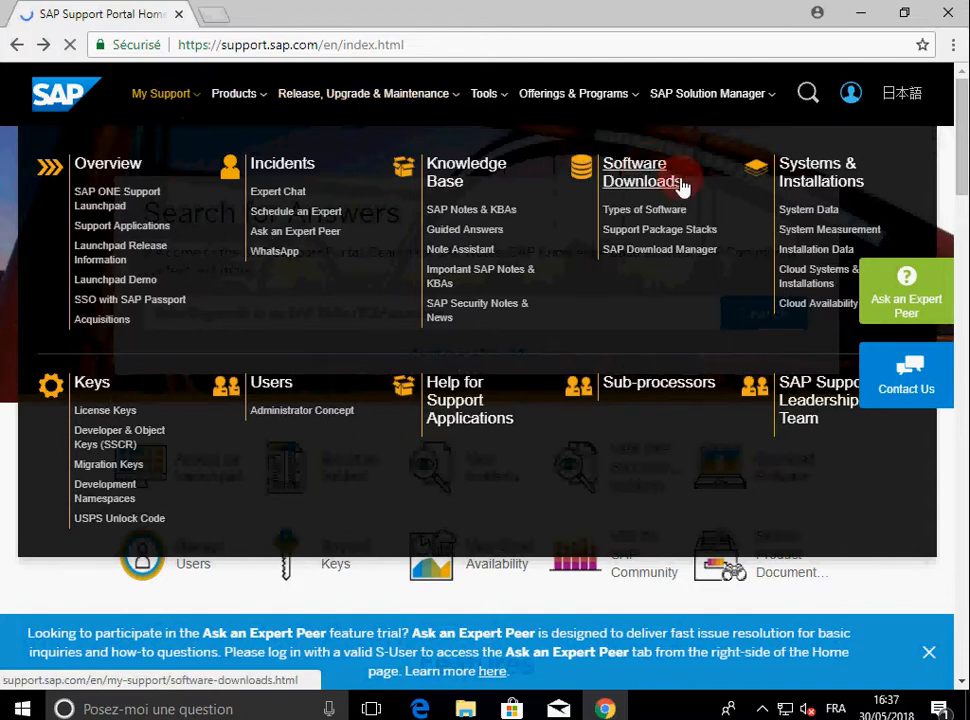
{"action": "left_click", "coordinate": [633, 175]}
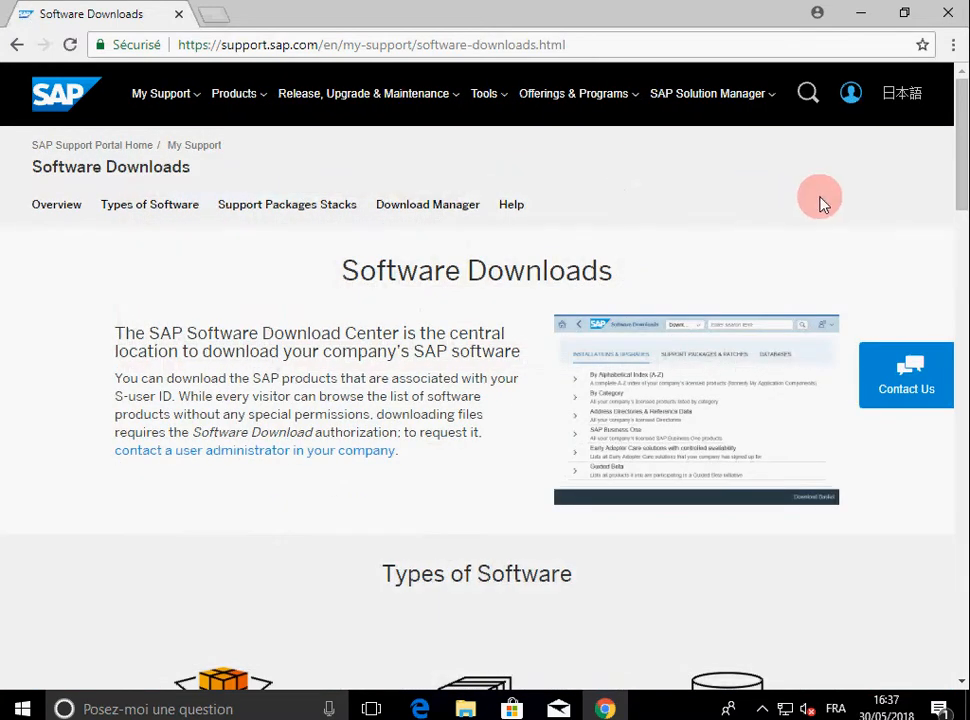
Access the downloads for Support Packages & Patches from the Types of Software section.
{"action": "scroll", "coordinate": [712, 230], "scroll_direction": "down", "scroll_amount": 2}
{"action": "scroll", "coordinate": [712, 232], "scroll_direction": "down", "scroll_amount": 3}
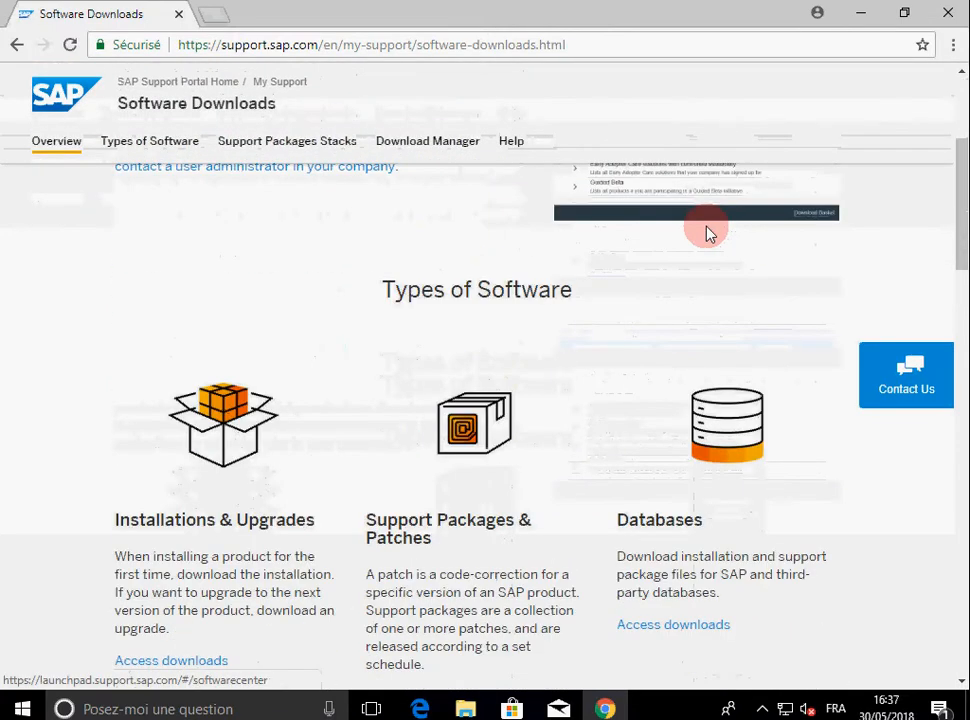
{"action": "scroll", "coordinate": [675, 231], "scroll_direction": "down", "scroll_amount": 1}
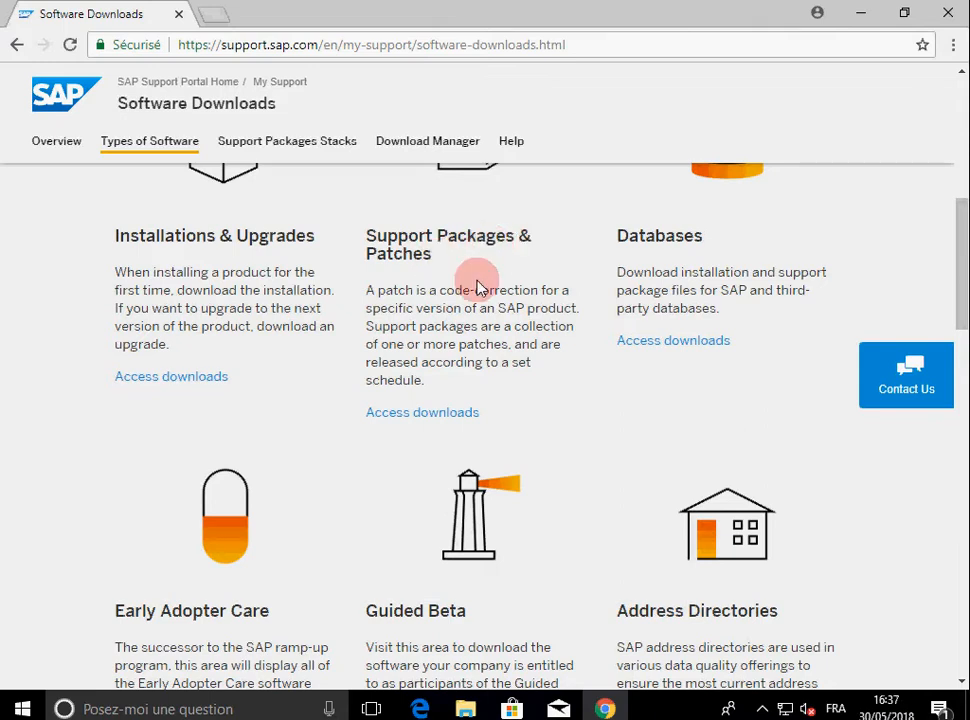
{"action": "left_click", "coordinate": [407, 414]}
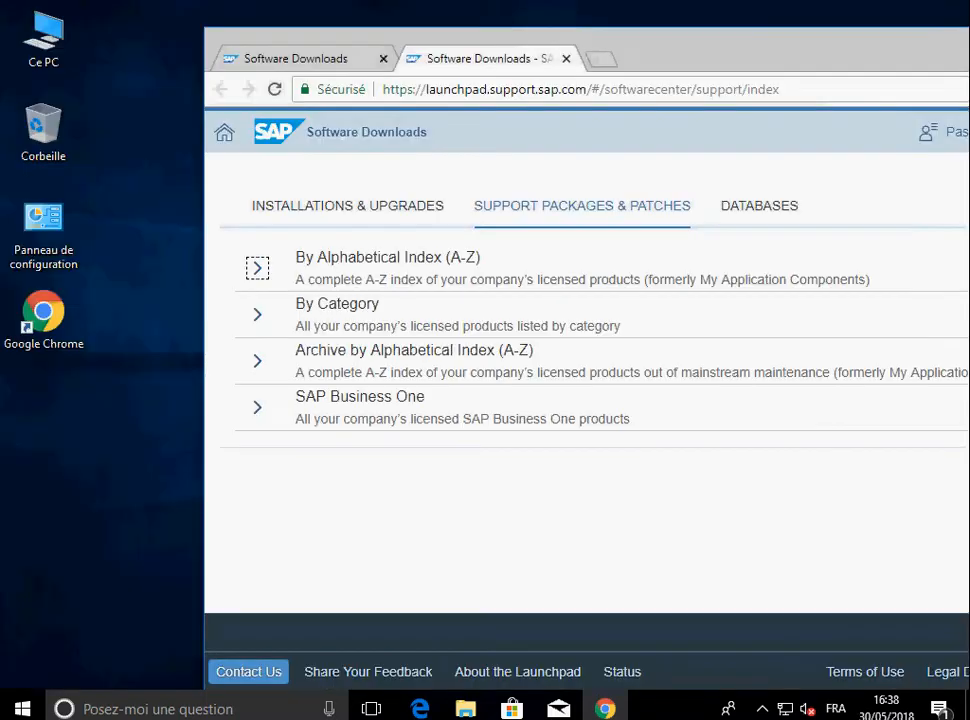
Expand the By Category listing of support packages and open SAP Frontend Components.
{"action": "left_click", "coordinate": [258, 407]}
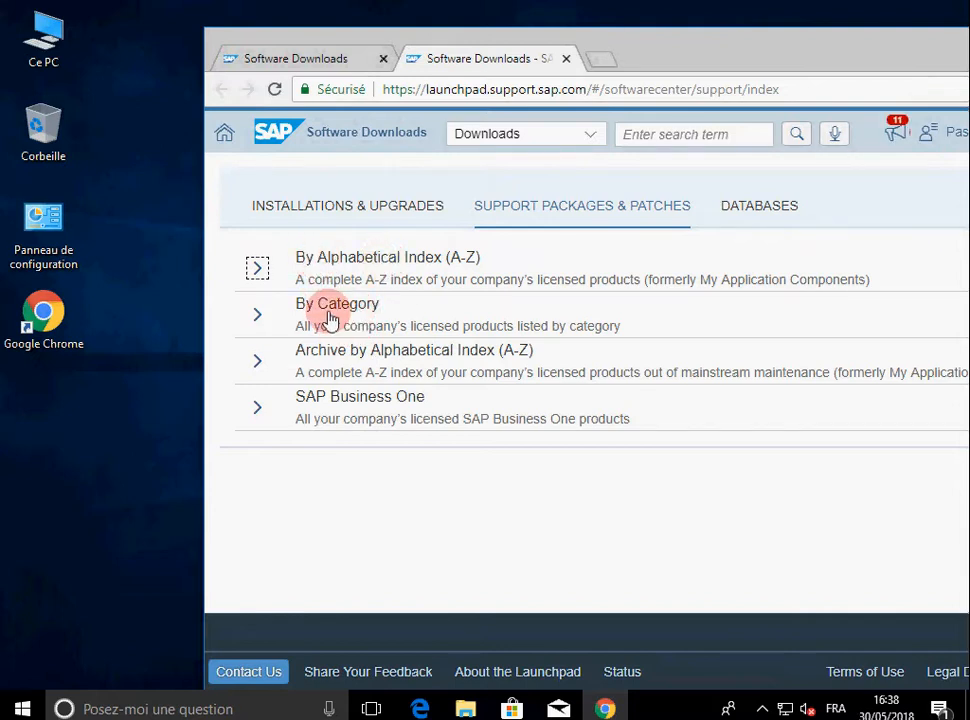
{"action": "left_click", "coordinate": [259, 318]}
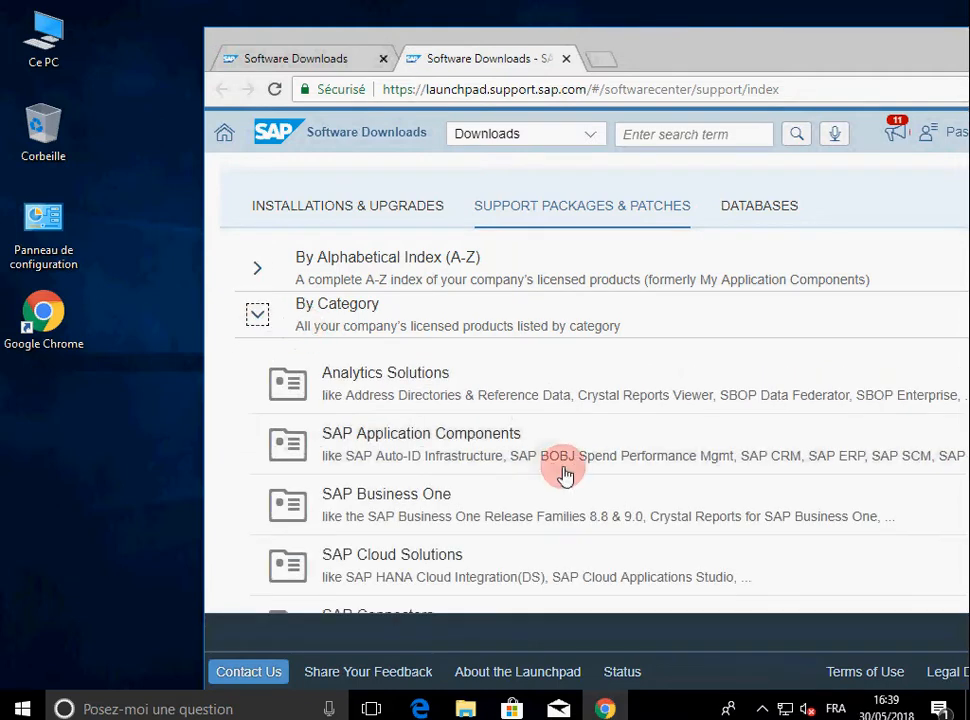
{"action": "scroll", "coordinate": [550, 468], "scroll_direction": "down", "scroll_amount": 2}
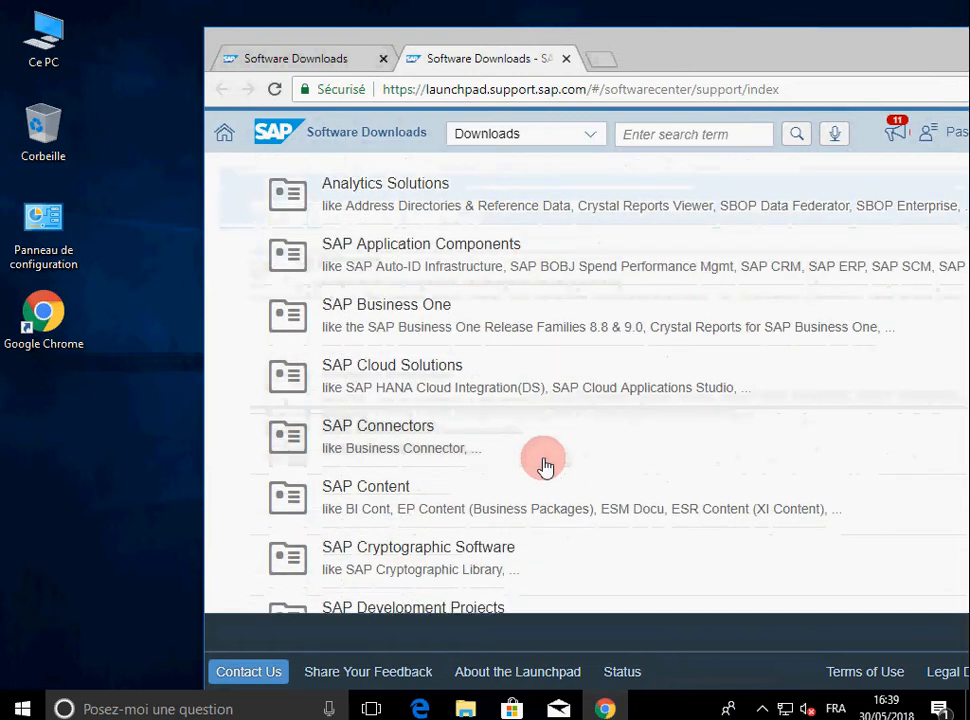
{"action": "scroll", "coordinate": [545, 467], "scroll_direction": "down", "scroll_amount": 2}
{"action": "scroll", "coordinate": [545, 467], "scroll_direction": "down", "scroll_amount": 3}
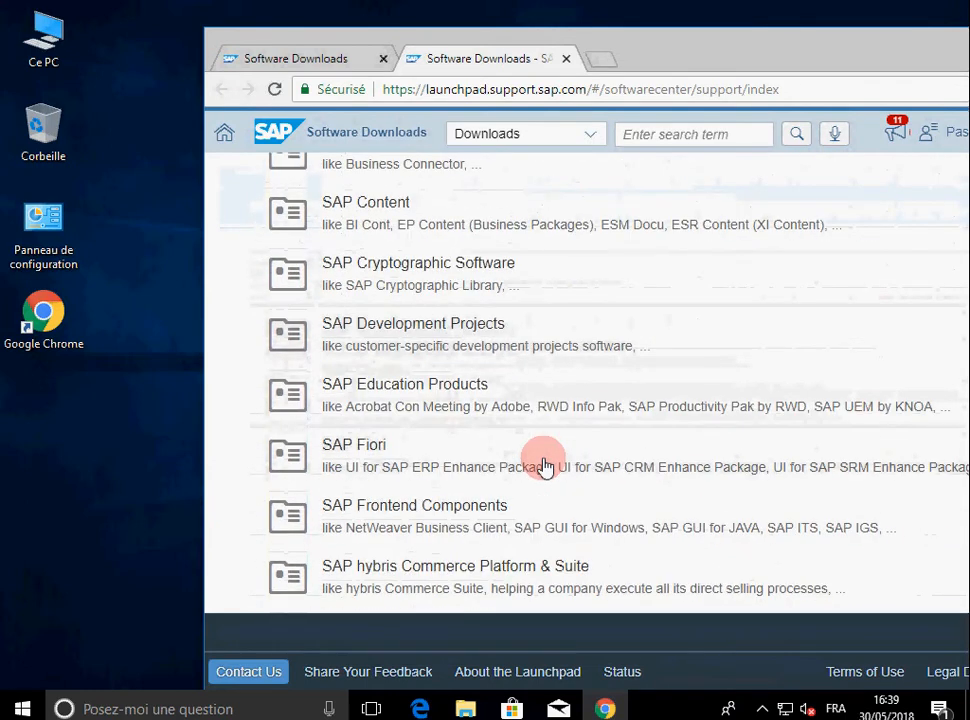
{"action": "left_click", "coordinate": [488, 325]}
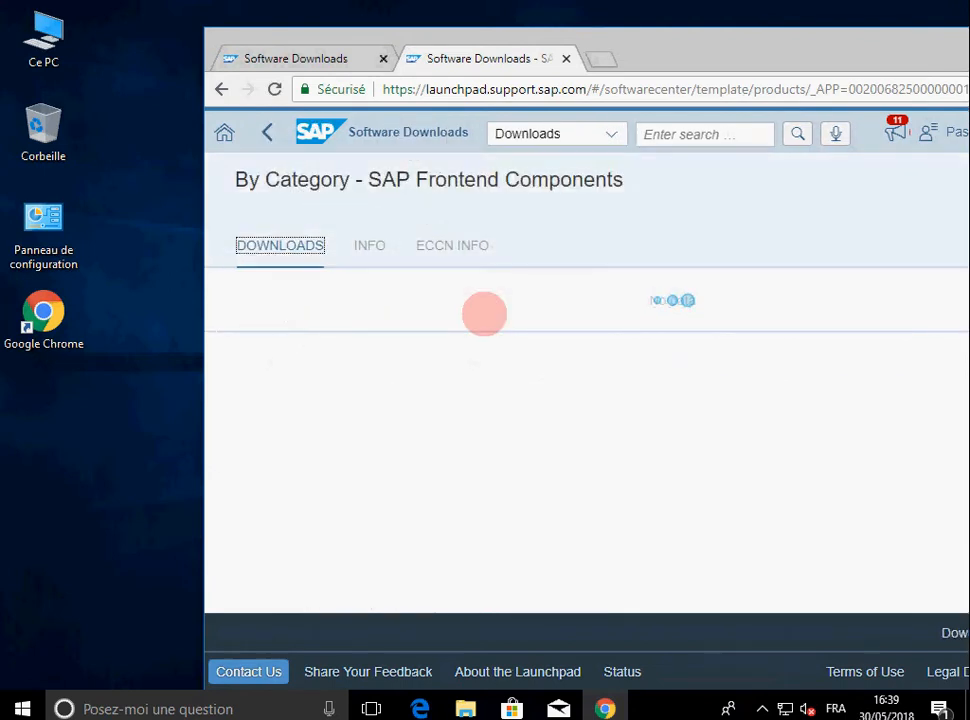
Open SAP GUI FOR WINDOWS among the frontend components and choose the SAP GUI FOR WINDOWS 7.50 CORE version.
{"action": "scroll", "coordinate": [474, 405], "scroll_direction": "down", "scroll_amount": 4}
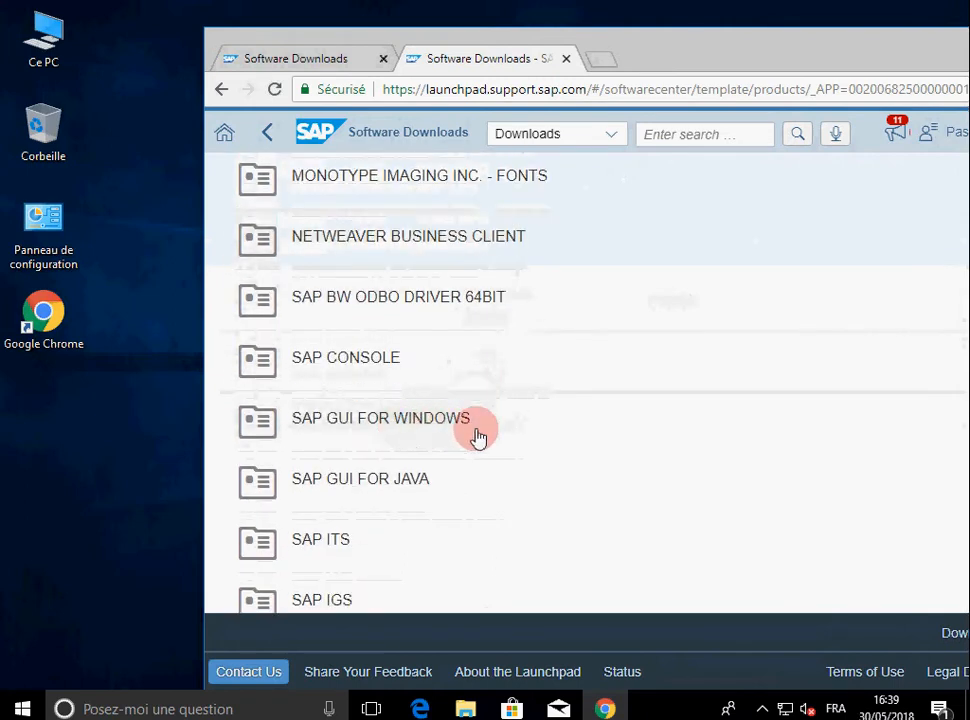
{"action": "left_click", "coordinate": [379, 422]}
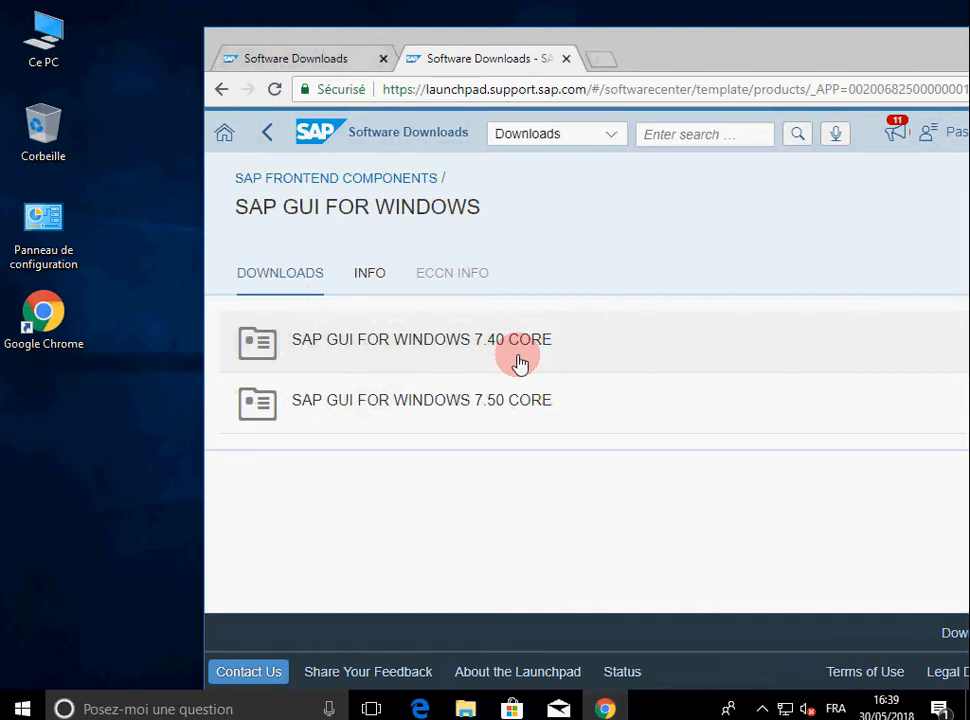
{"action": "left_click", "coordinate": [558, 412]}
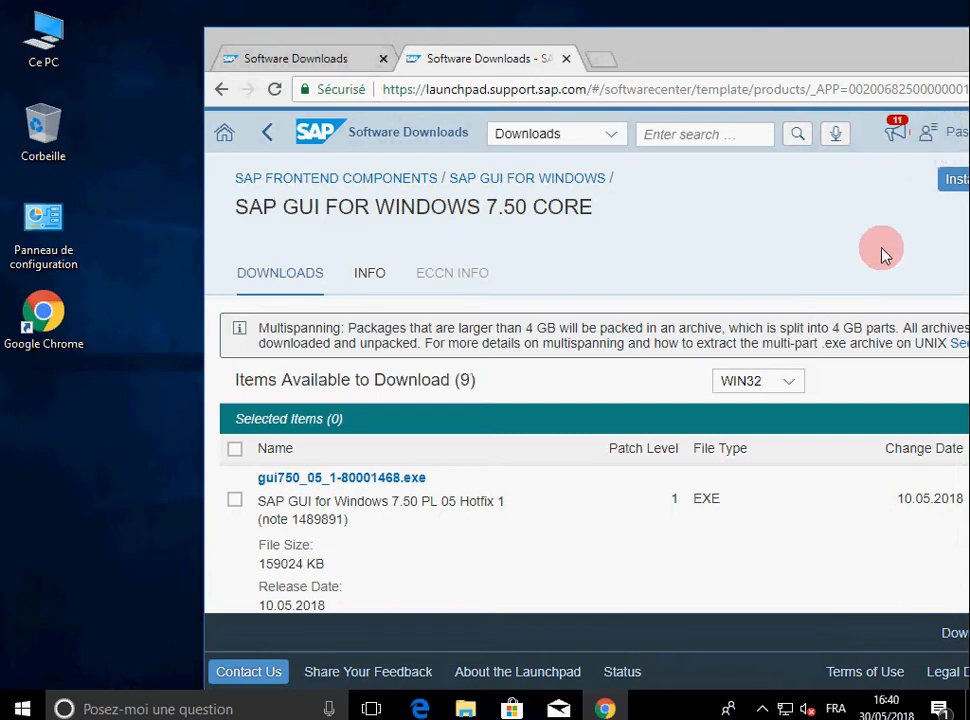
Go to the installations and upgrades for this version, open INSTALLATION and download the 50144807_6 ZIP package.
{"action": "left_click", "coordinate": [953, 181]}
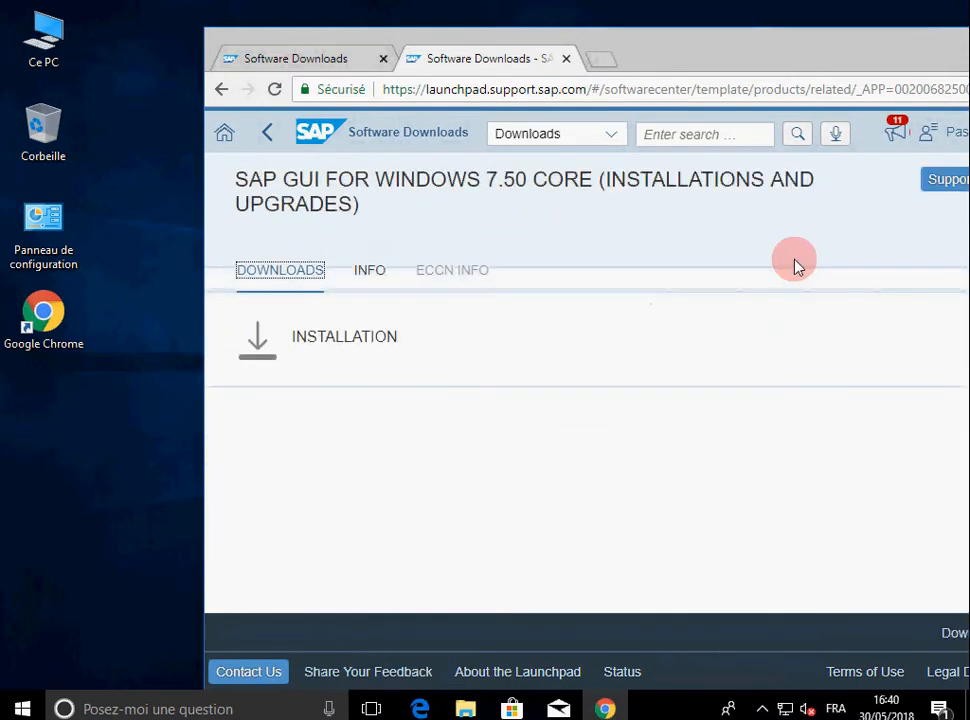
{"action": "left_click", "coordinate": [313, 344]}
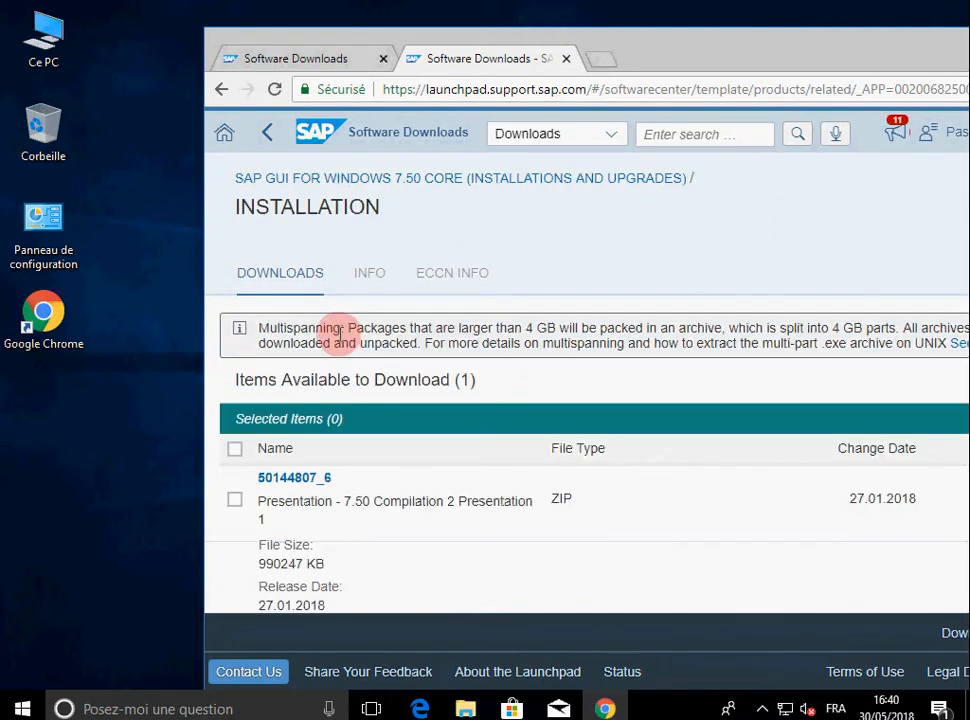
{"action": "double_click", "coordinate": [317, 484]}
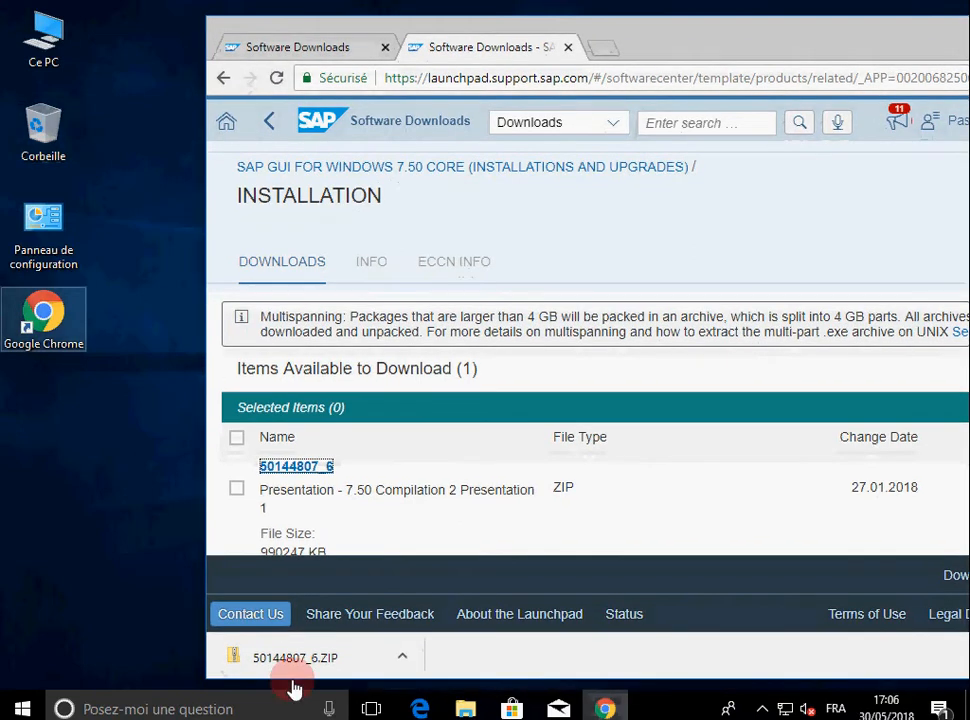
{"action": "left_click", "coordinate": [380, 652]}
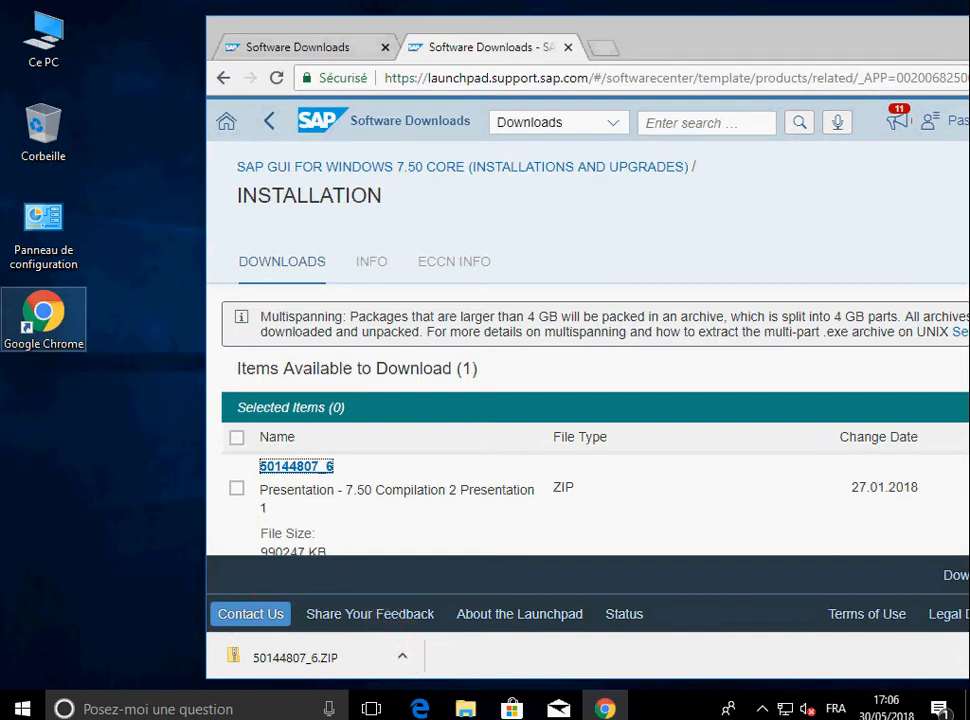
Open the Téléchargements folder from Ce PC on the desktop and select the downloaded 50144807_6 archive.
{"action": "key", "text": "super+d"}
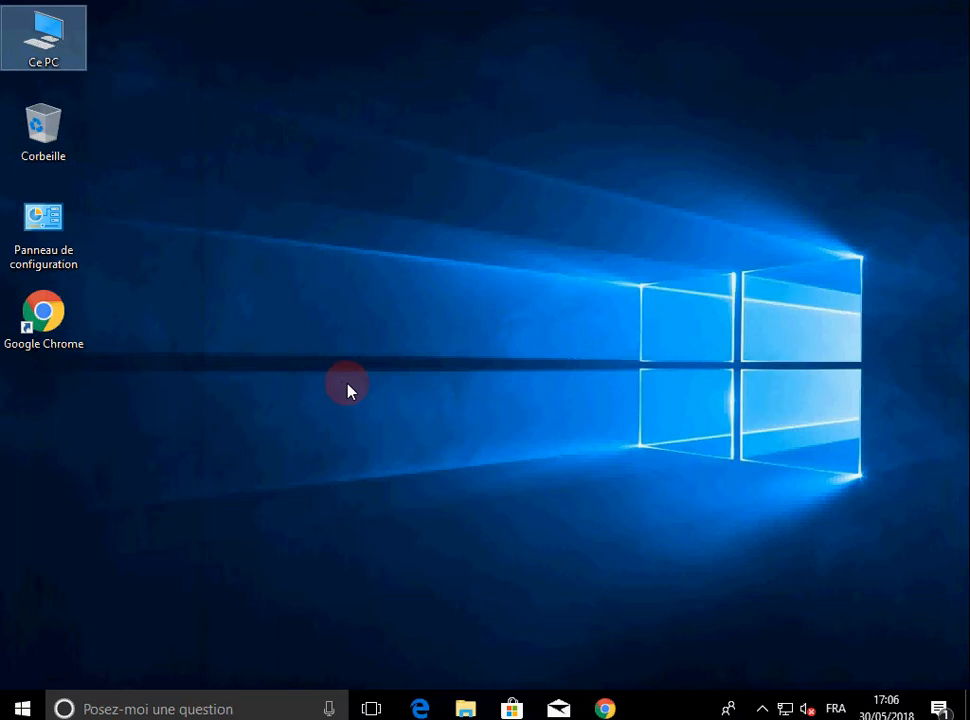
{"action": "double_click", "coordinate": [55, 48]}
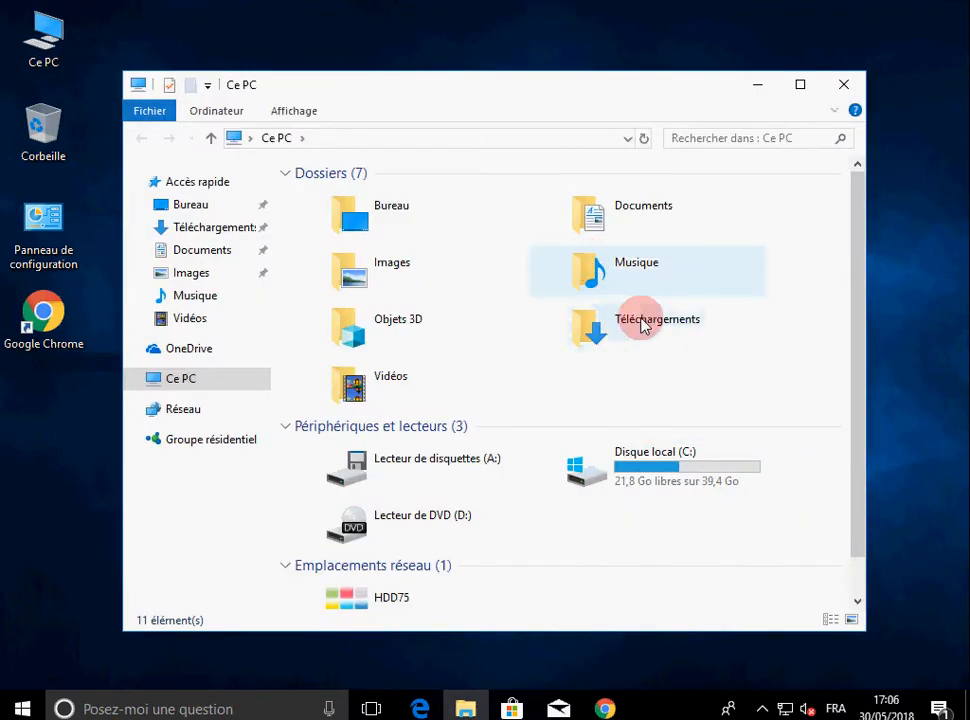
{"action": "double_click", "coordinate": [644, 322]}
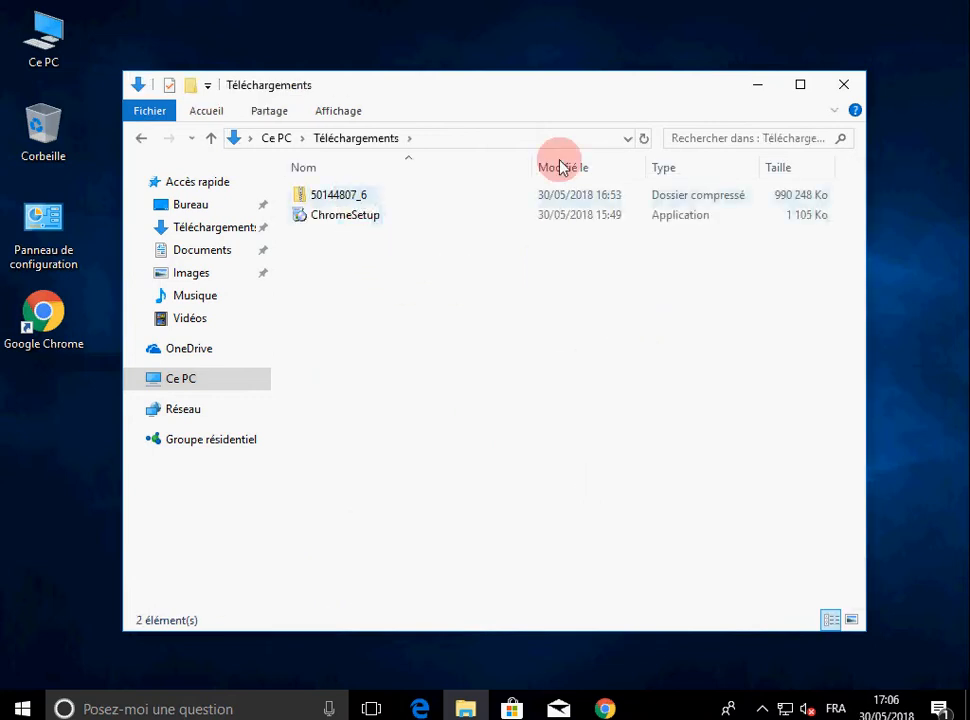
{"action": "left_click_drag", "start_coordinate": [620, 99], "coordinate": [655, 87]}
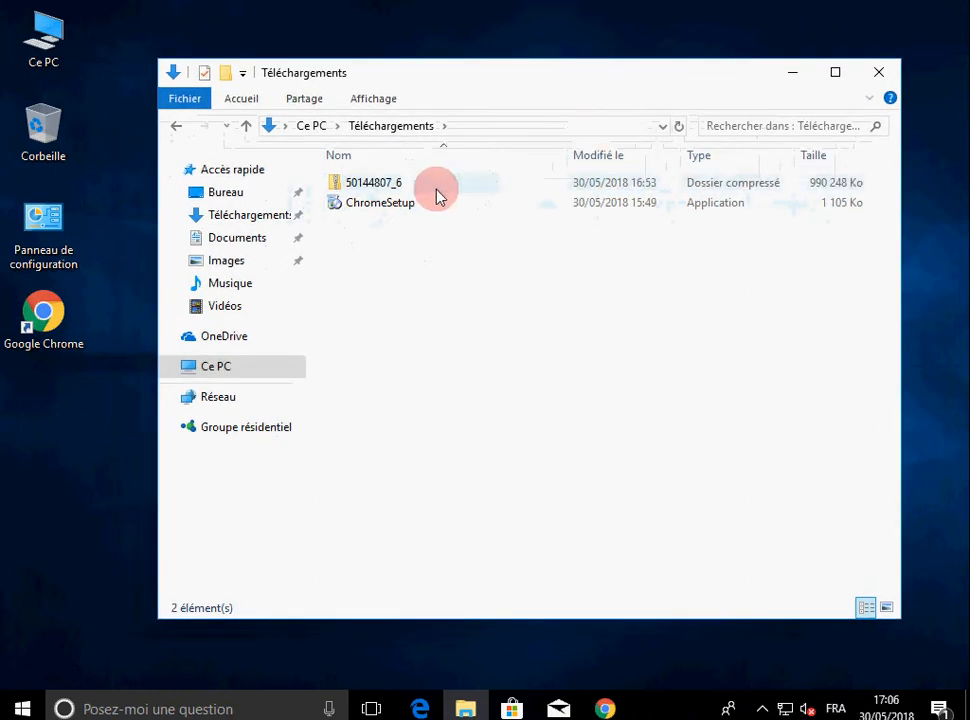
{"action": "left_click", "coordinate": [398, 185]}
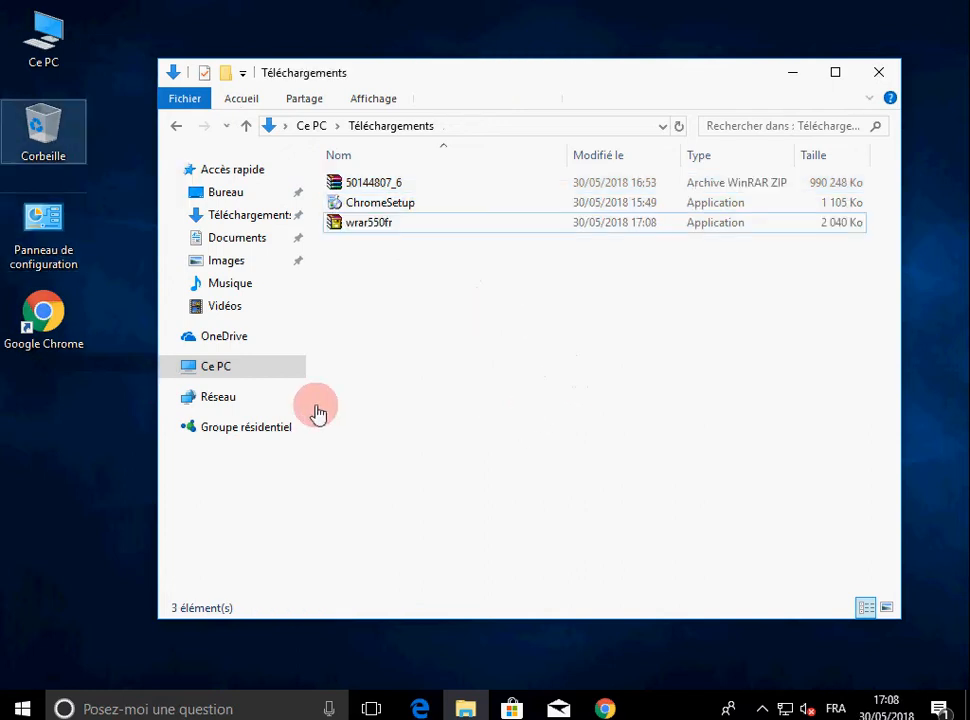
Extract the 50144807_6 archive into a folder of the same name with WinRAR and select the extracted folder.
{"action": "left_click", "coordinate": [388, 185]}
{"action": "right_click", "coordinate": [388, 178]}
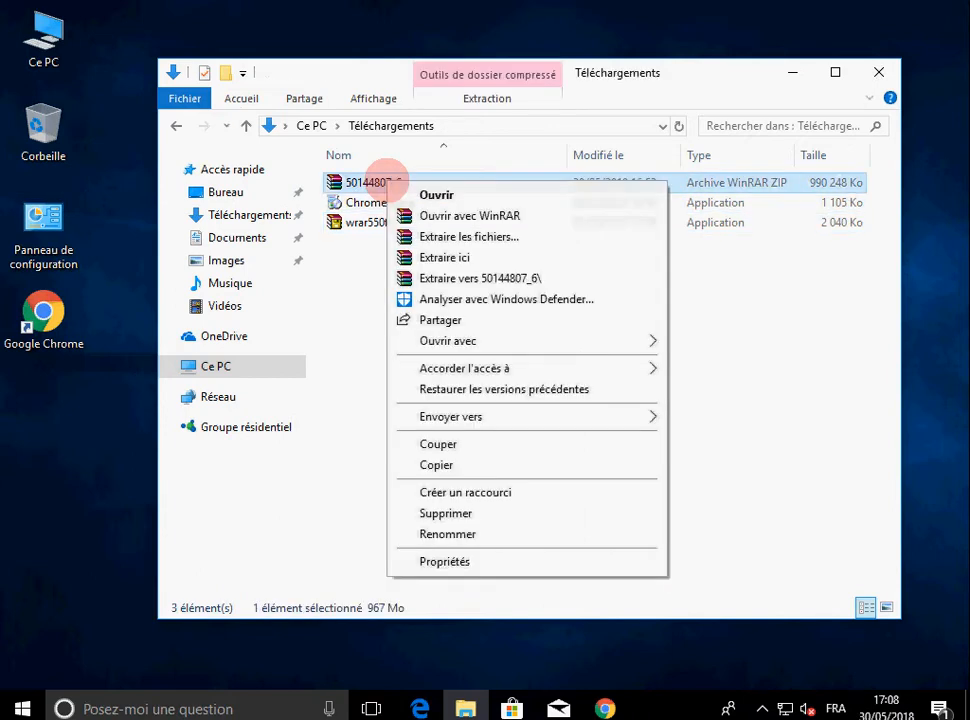
{"action": "left_click", "coordinate": [460, 279]}
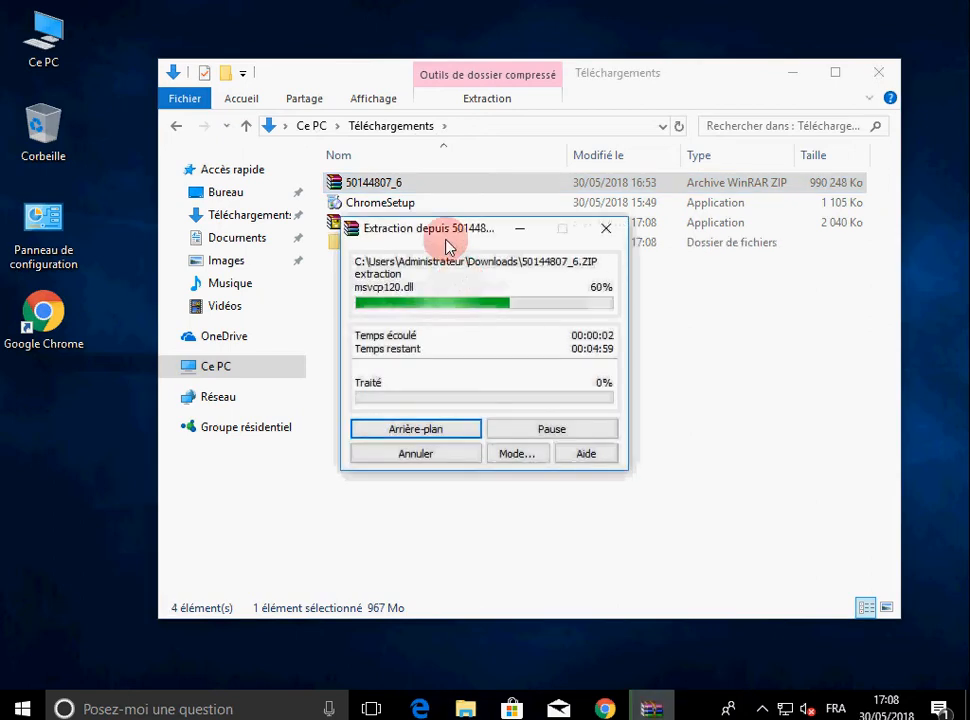
{"action": "left_click_drag", "start_coordinate": [440, 236], "coordinate": [600, 278]}
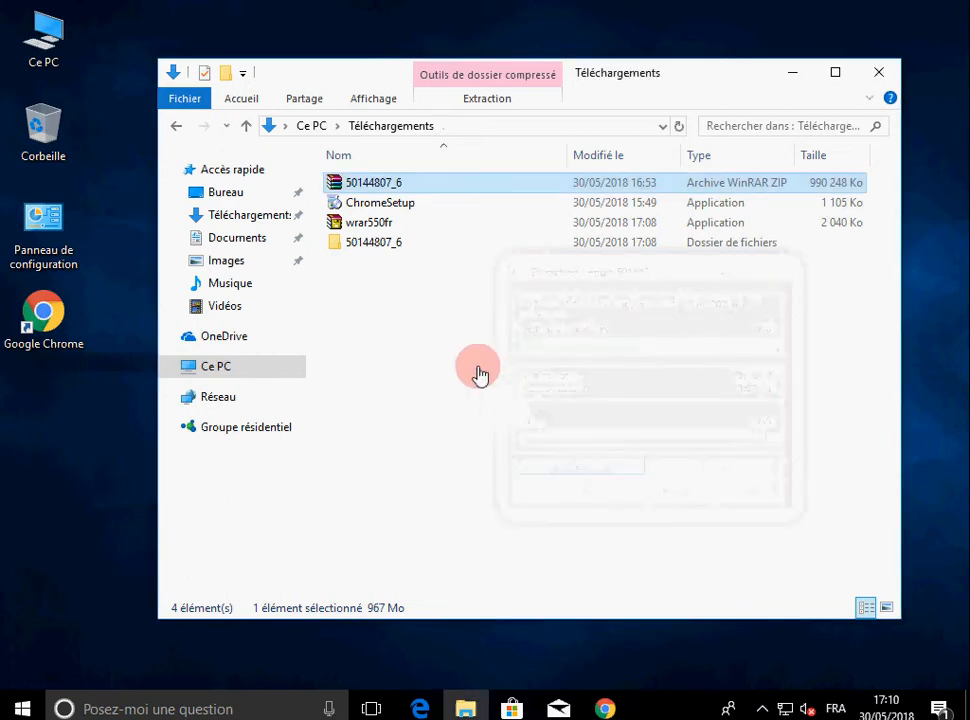
{"action": "left_click", "coordinate": [380, 244]}
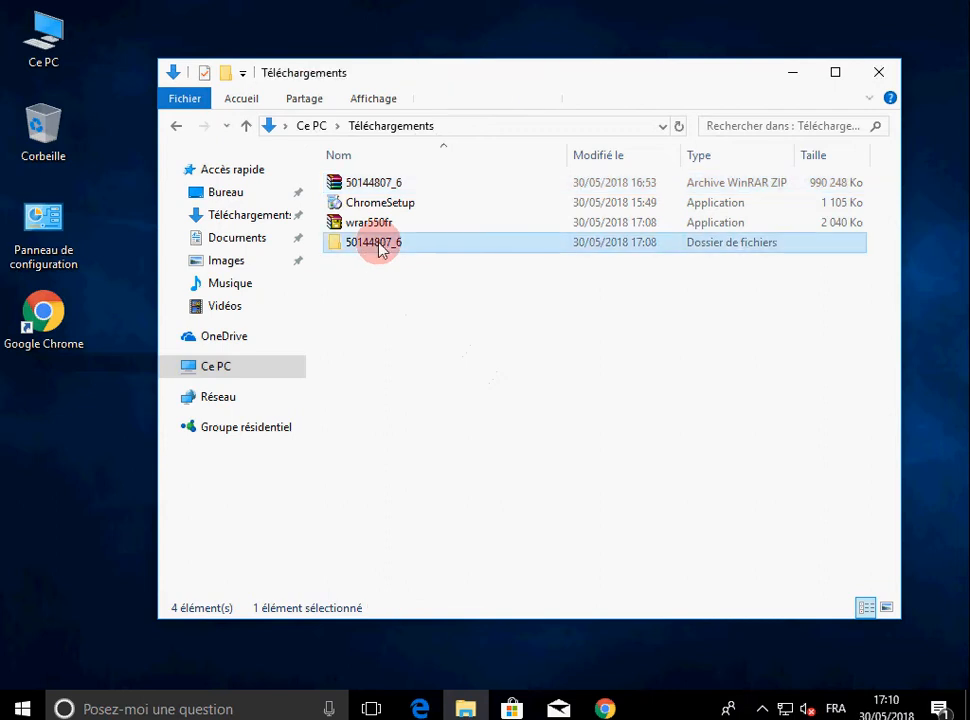
Open the extracted 50144807_6 folder and go down to BD_NW_7.0_Presentation_7.50_Comp._2_\PRES1\GUI\WINDOWS\Win32.
{"action": "right_click", "coordinate": [381, 248]}
{"action": "left_click", "coordinate": [428, 257]}
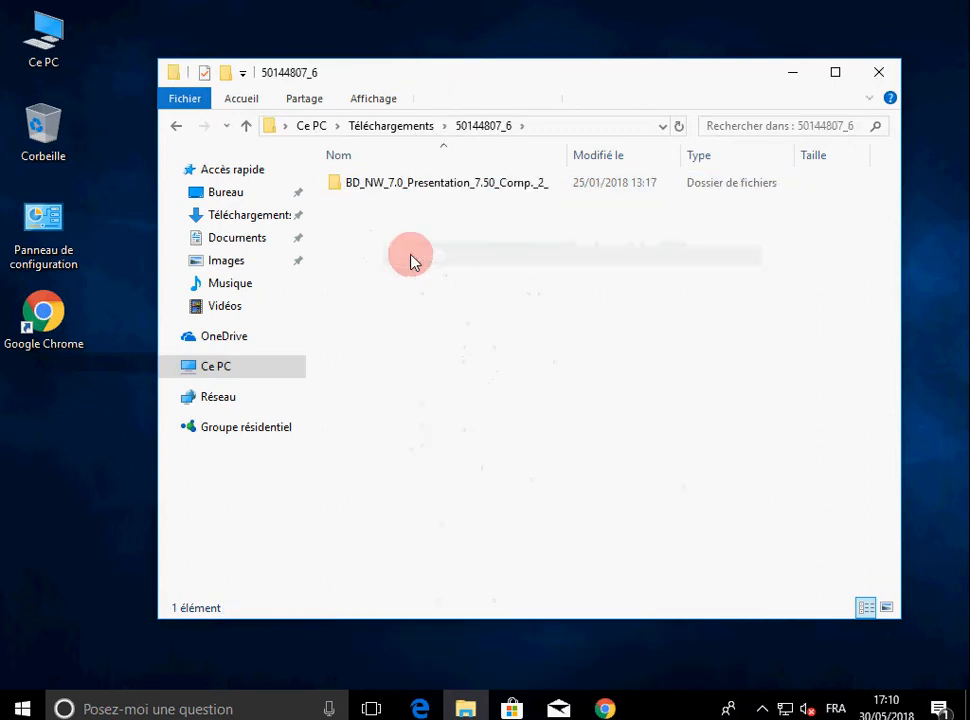
{"action": "double_click", "coordinate": [425, 193]}
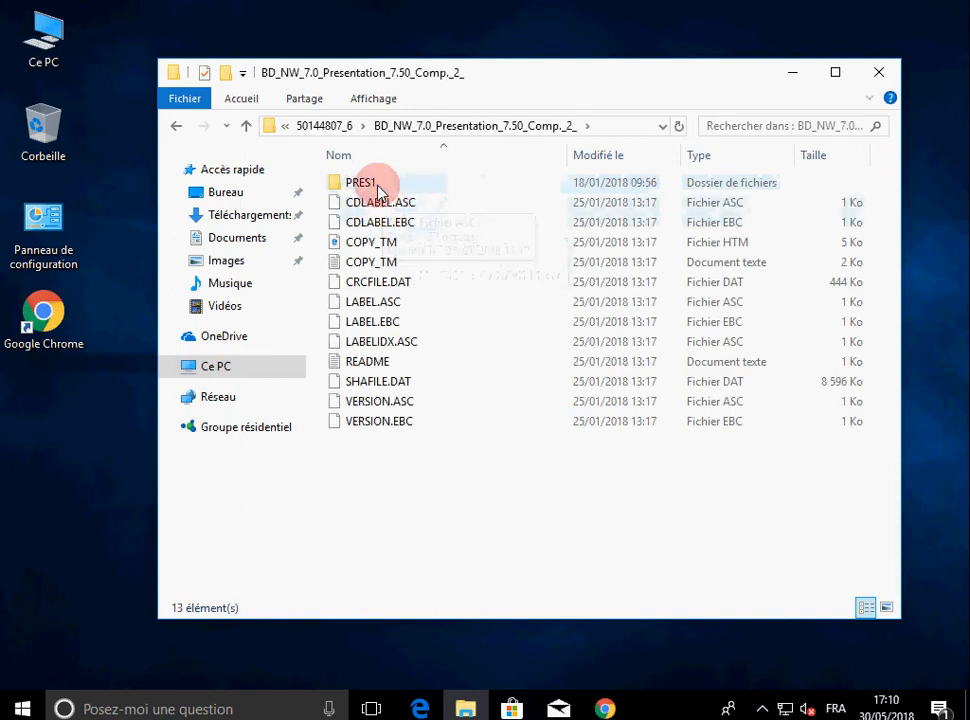
{"action": "double_click", "coordinate": [378, 186]}
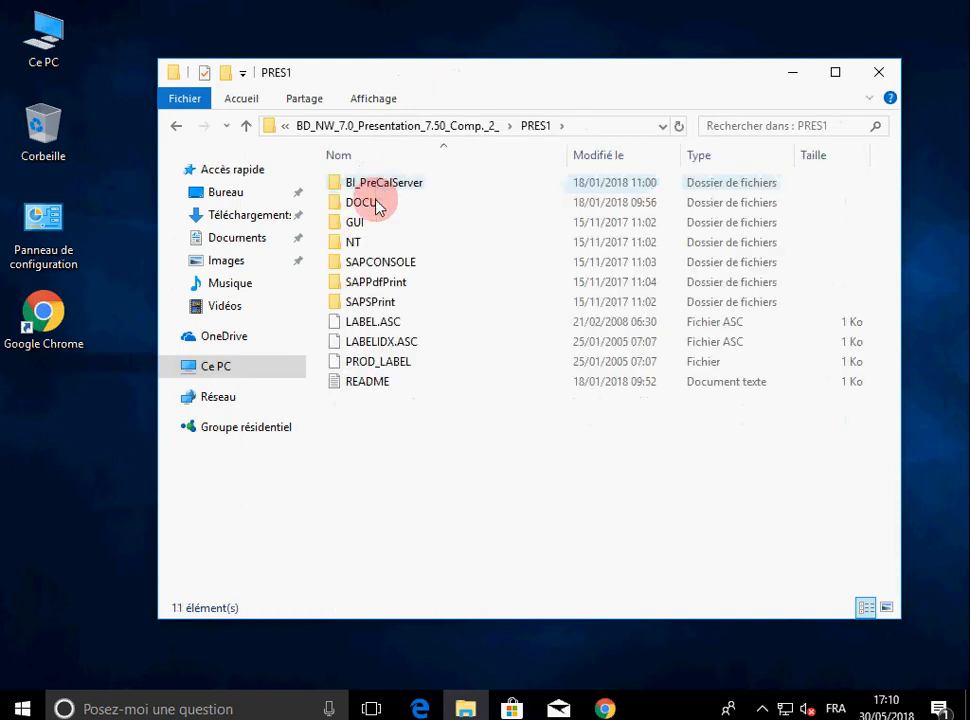
{"action": "double_click", "coordinate": [373, 226]}
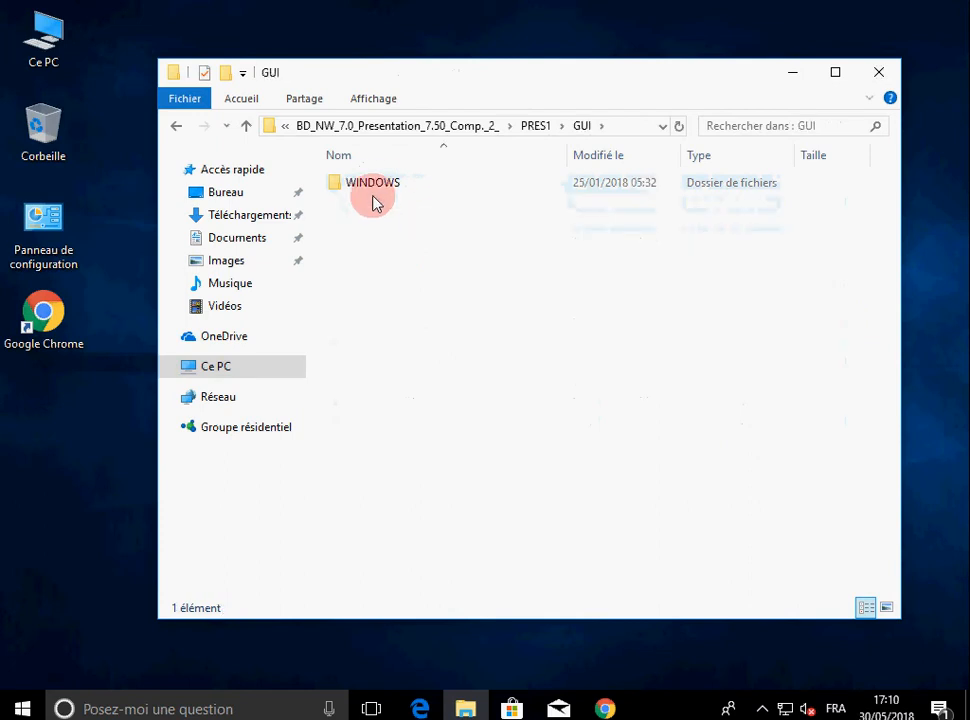
{"action": "double_click", "coordinate": [372, 191]}
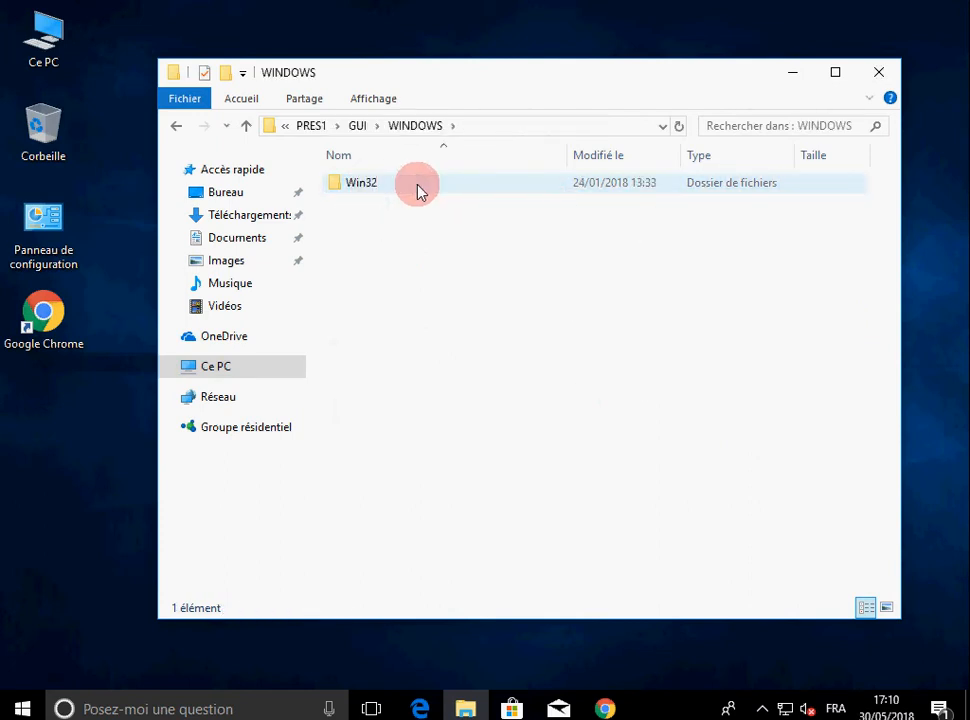
{"action": "double_click", "coordinate": [417, 190]}
Run the SetupAll application from the Win32 folder as administrator.
{"action": "scroll", "coordinate": [447, 350], "scroll_direction": "down", "scroll_amount": 1}
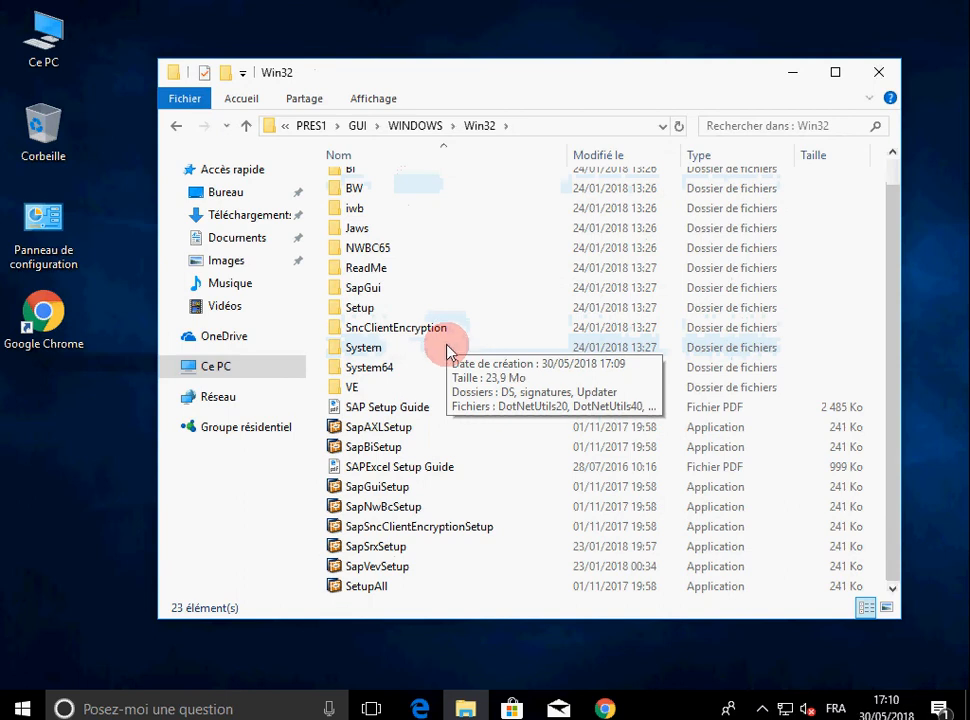
{"action": "left_click", "coordinate": [388, 593]}
{"action": "right_click", "coordinate": [388, 593]}
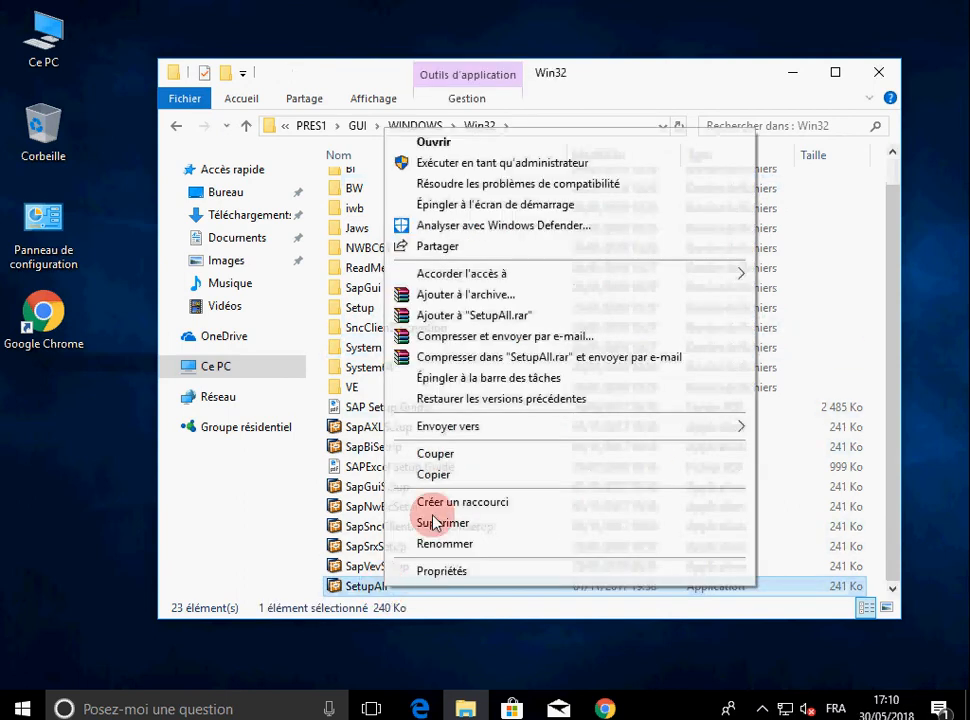
{"action": "left_click", "coordinate": [496, 166]}
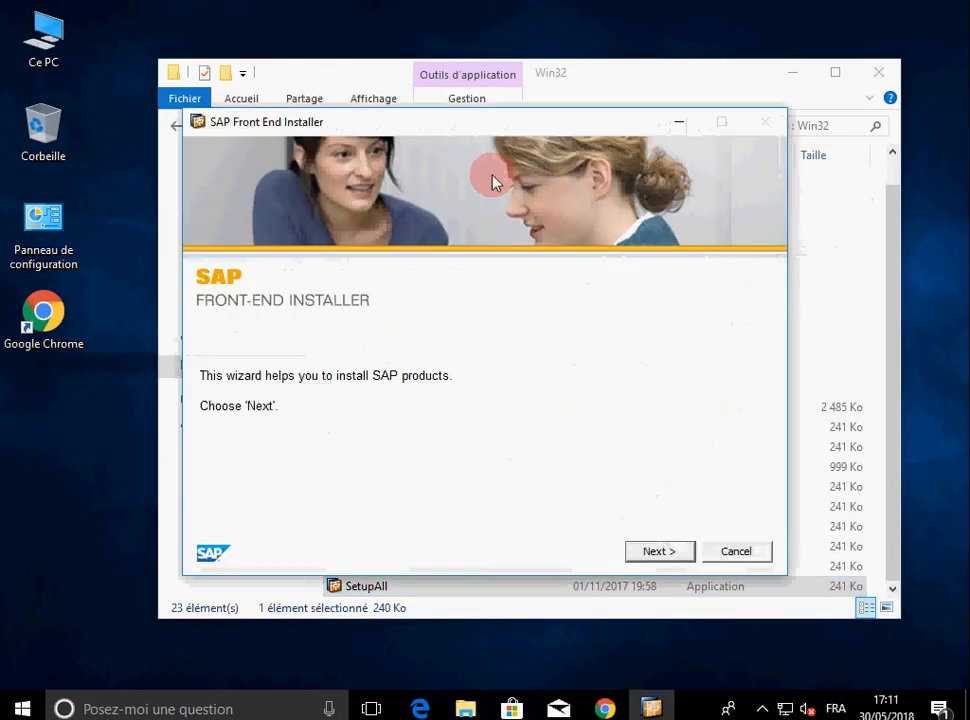
Install SAP GUI for Windows 7.50 (Compilation 2) into C:\Program Files (x86)\SAP\FrontEnd and close the installer.
{"action": "left_click", "coordinate": [659, 552]}
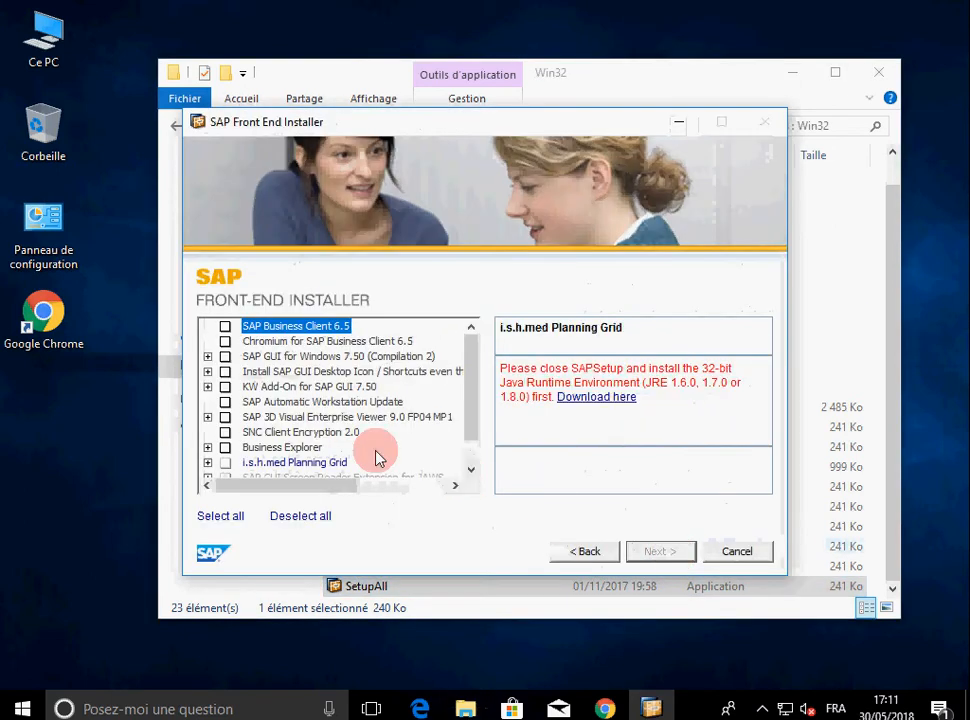
{"action": "left_click", "coordinate": [225, 357]}
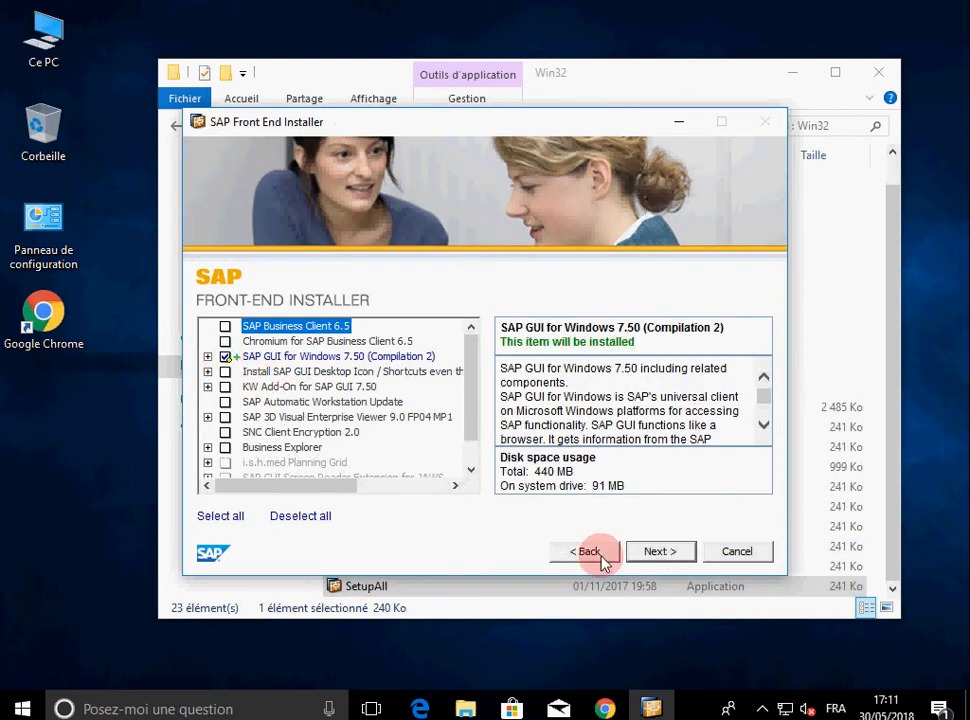
{"action": "left_click", "coordinate": [659, 552]}
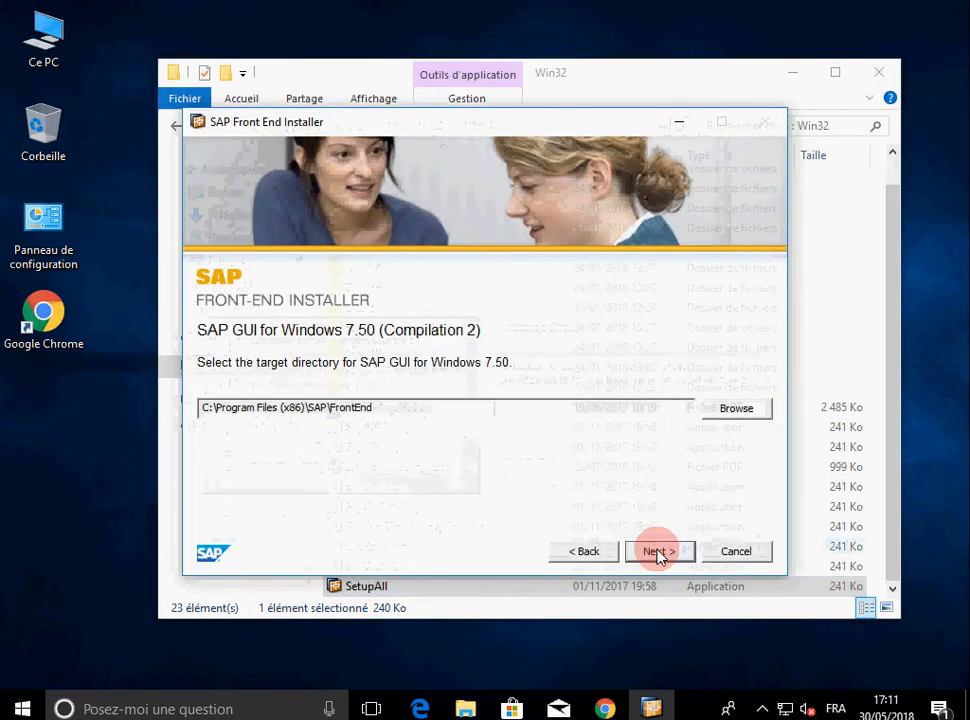
{"action": "left_click", "coordinate": [369, 408]}
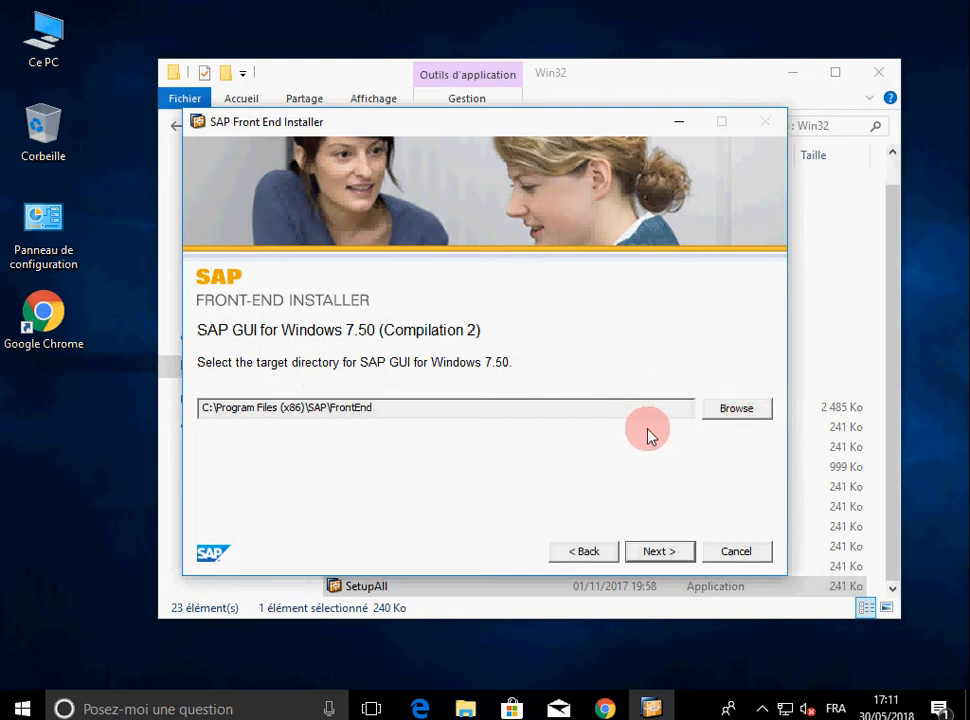
{"action": "left_click", "coordinate": [655, 551]}
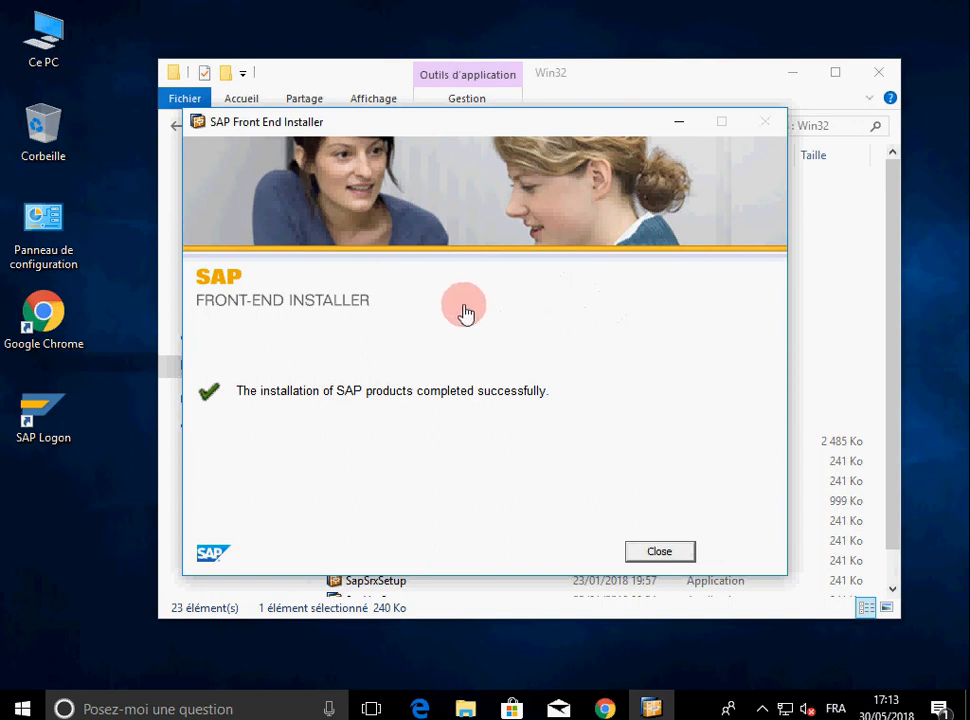
{"action": "left_click", "coordinate": [659, 551]}
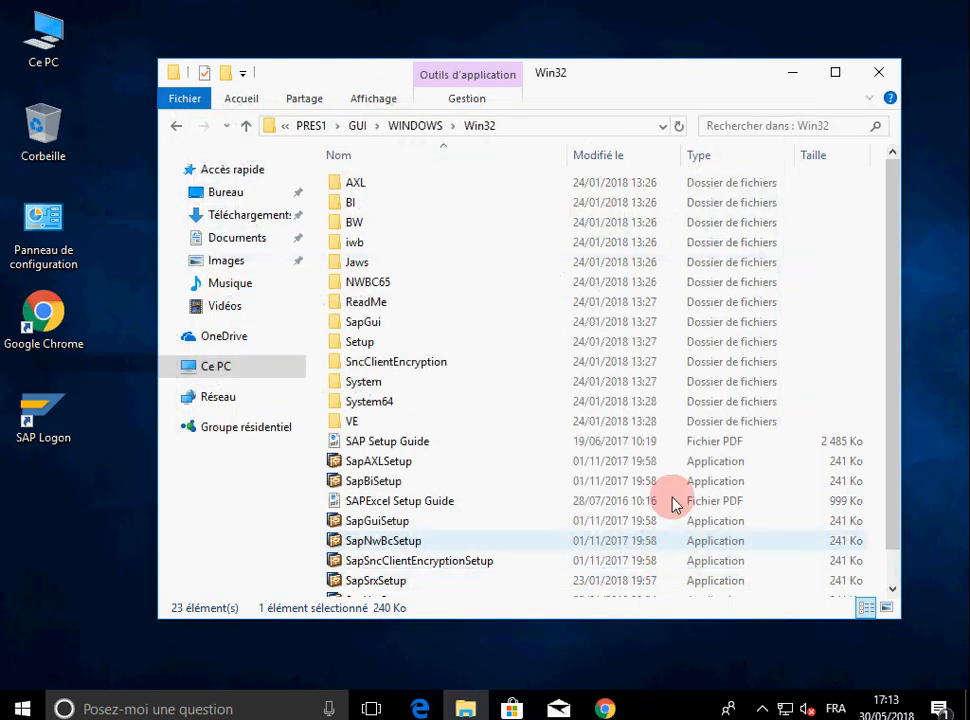
Close the Win32 folder window, launch SAP Logon from the desktop and maximize its window.
{"action": "left_click", "coordinate": [878, 72]}
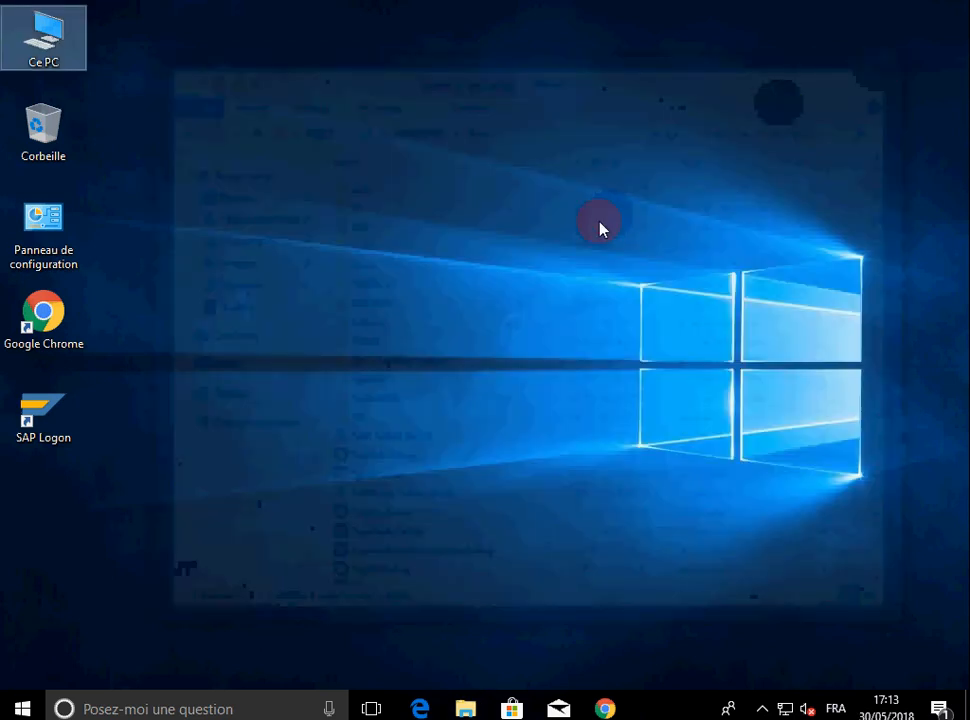
{"action": "left_click", "coordinate": [80, 412]}
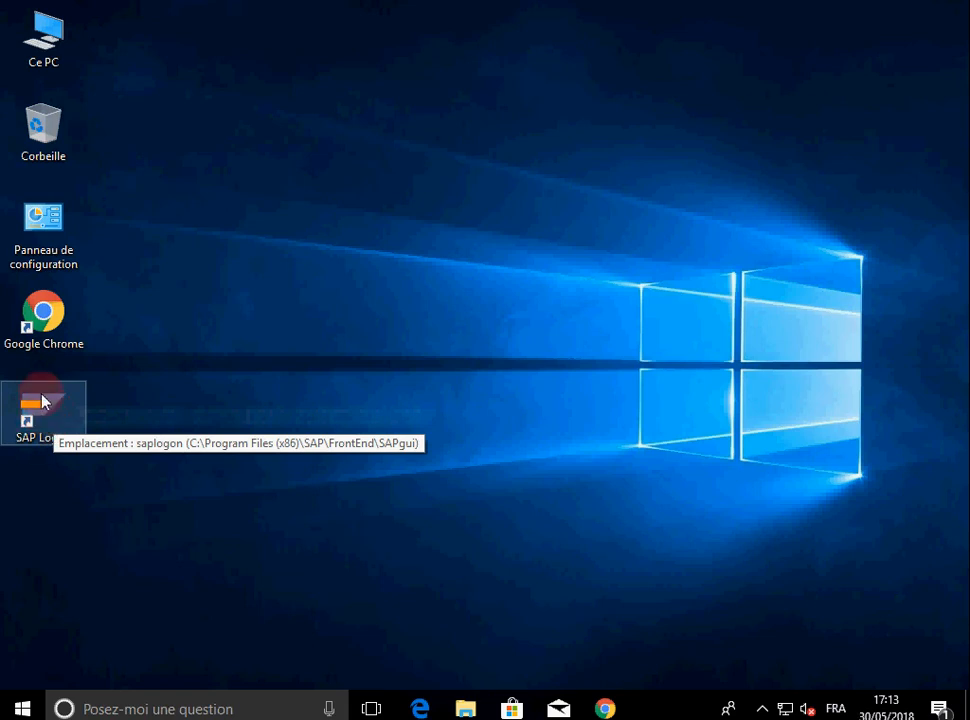
{"action": "double_click", "coordinate": [43, 402]}
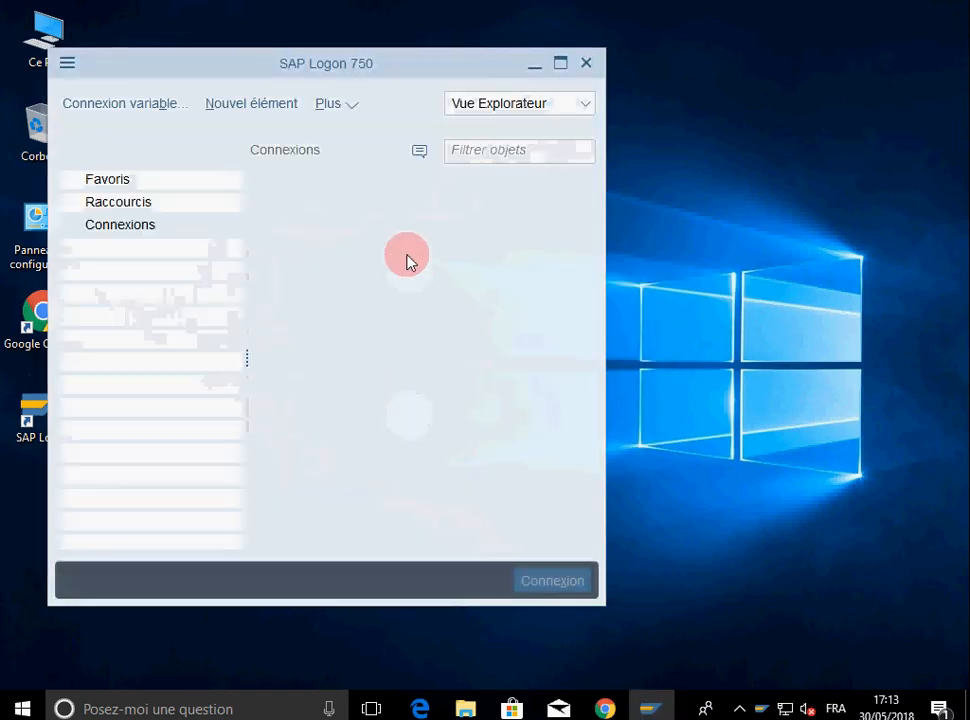
{"action": "left_click_drag", "start_coordinate": [355, 75], "coordinate": [465, 71]}
{"action": "left_click", "coordinate": [669, 60]}
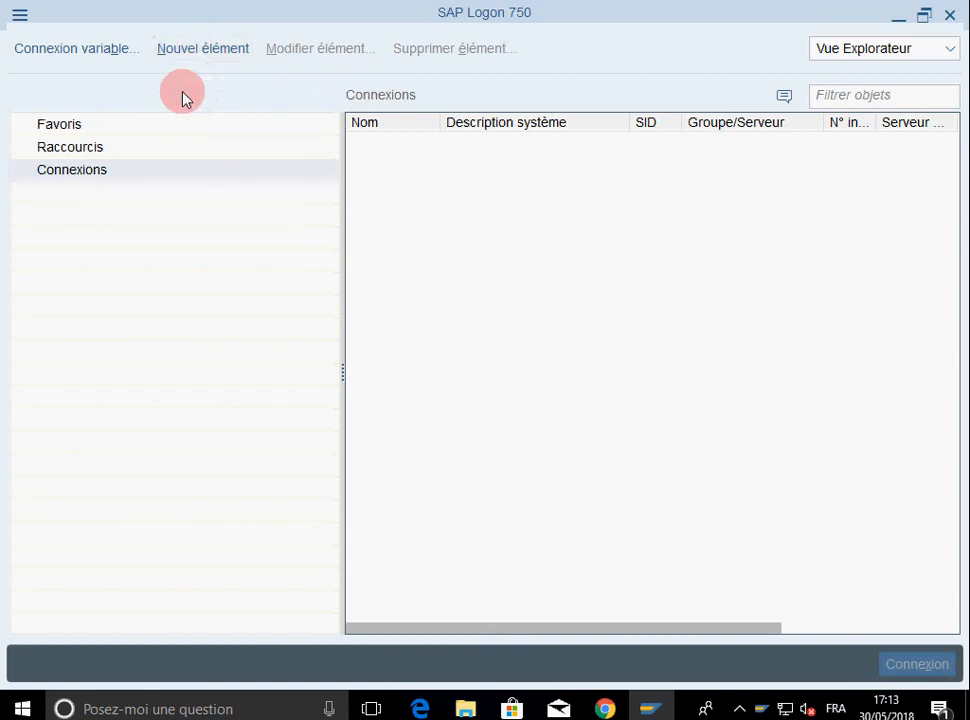
Create a new user-defined system entry with the description "Serveur de production" and the application server 192.168.1.40.
{"action": "left_click", "coordinate": [229, 54]}
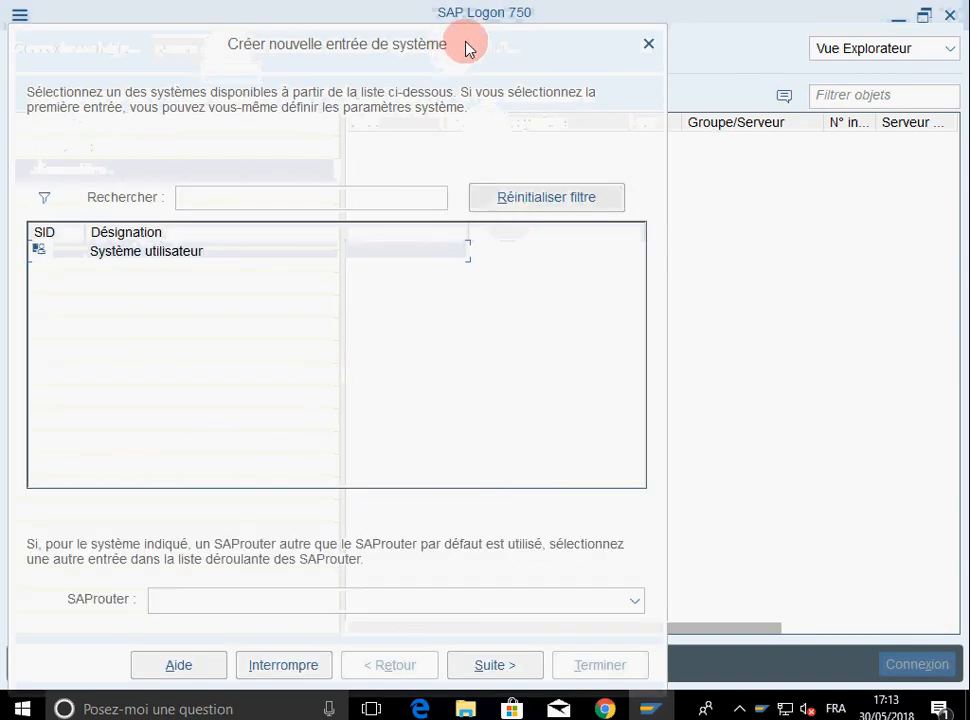
{"action": "left_click", "coordinate": [628, 647]}
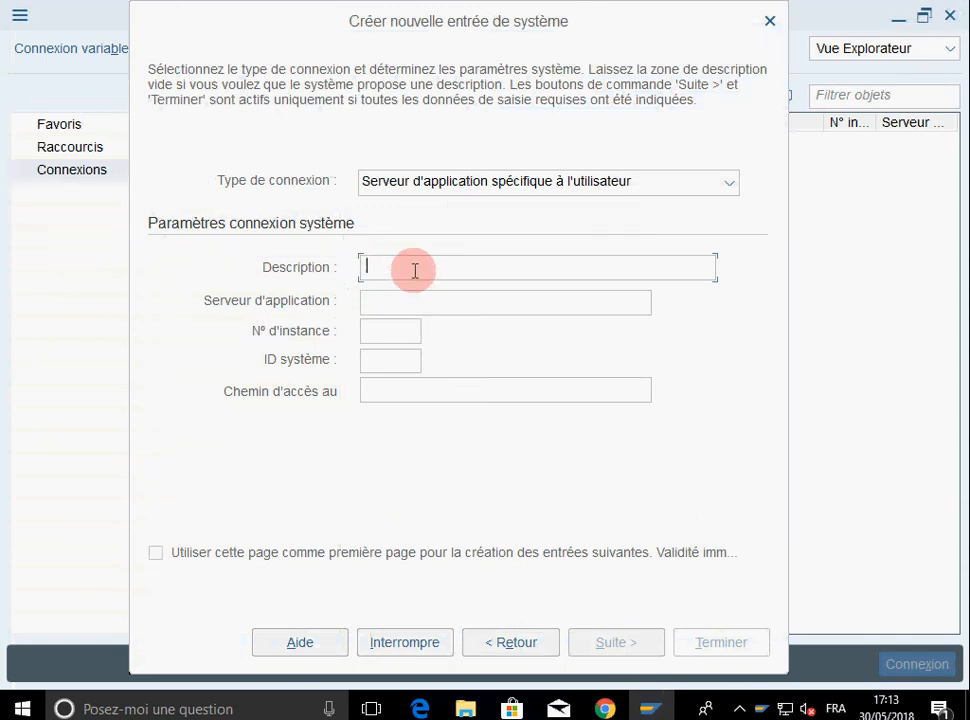
{"action": "type", "text": "Serveur de pro"}
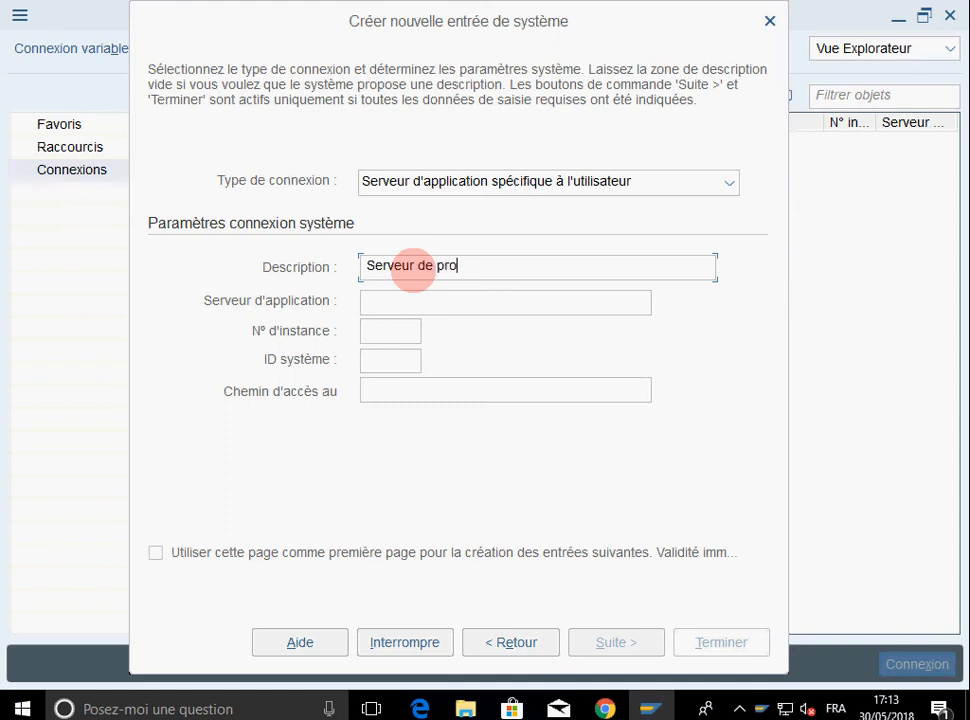
{"action": "type", "text": "duction"}
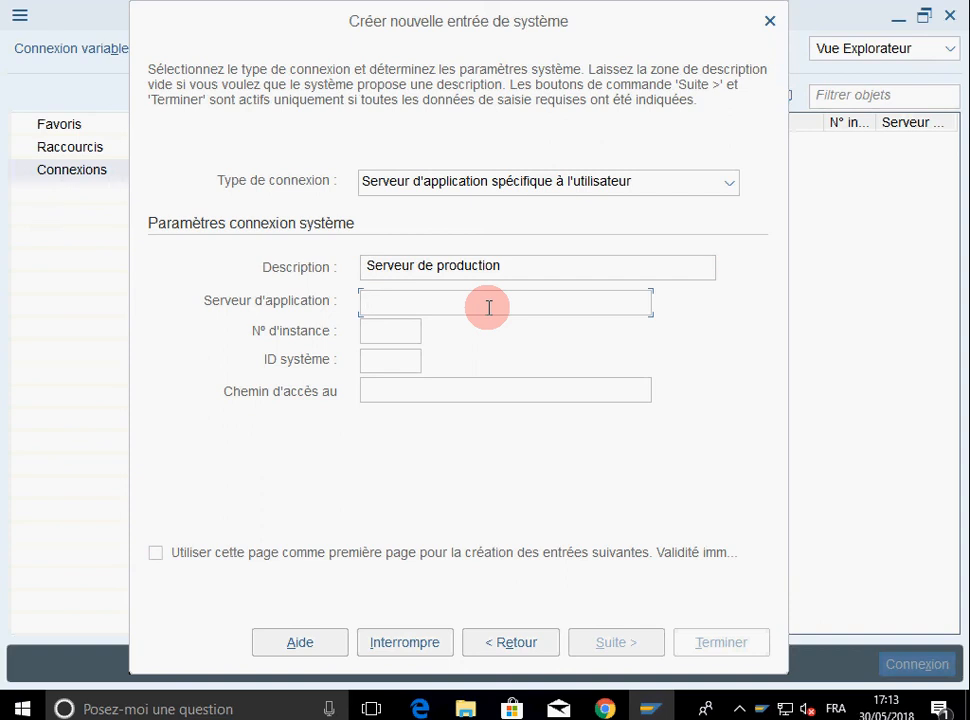
{"action": "type", "text": "192.168.1.4"}
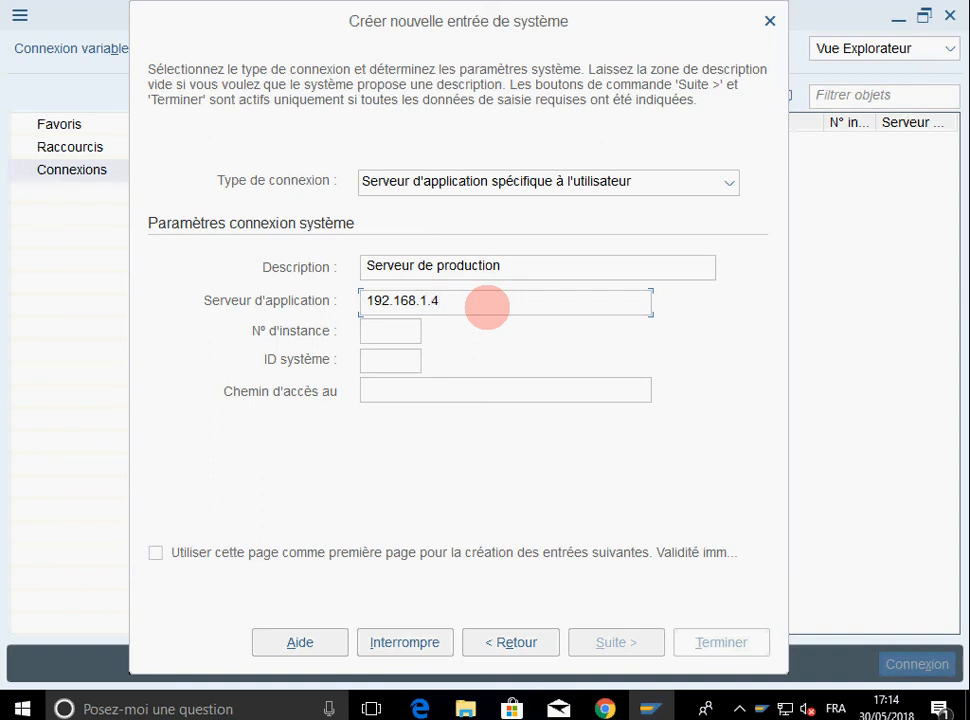
{"action": "type", "text": "0"}
Set the new entry's instance number to 00 and its system ID to PRD.
{"action": "left_click", "coordinate": [390, 333]}
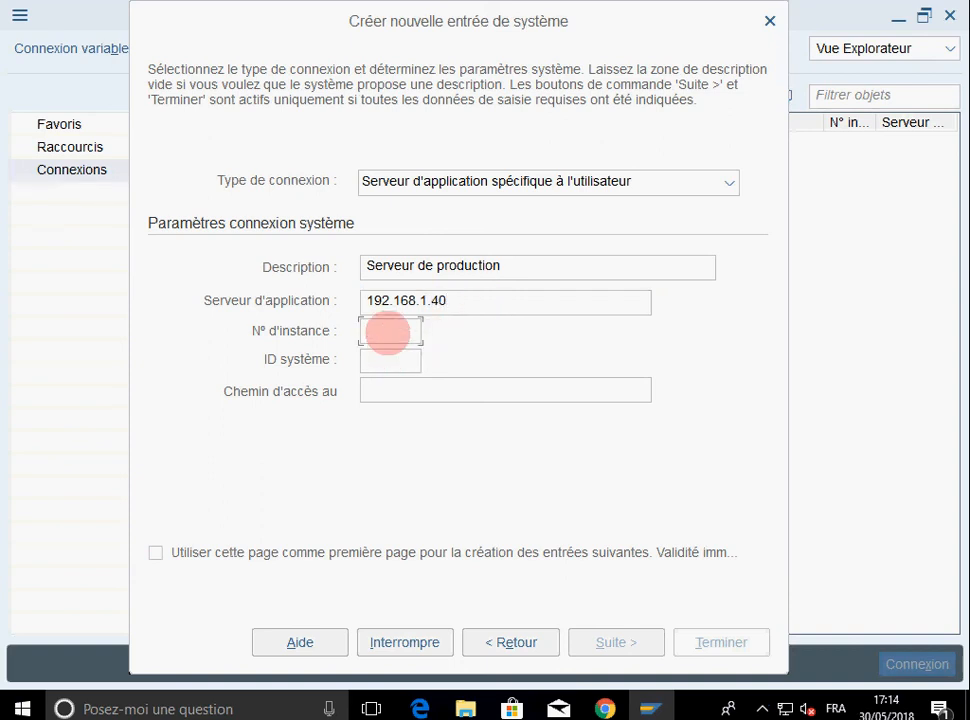
{"action": "type", "text": "00"}
{"action": "left_click", "coordinate": [369, 361]}
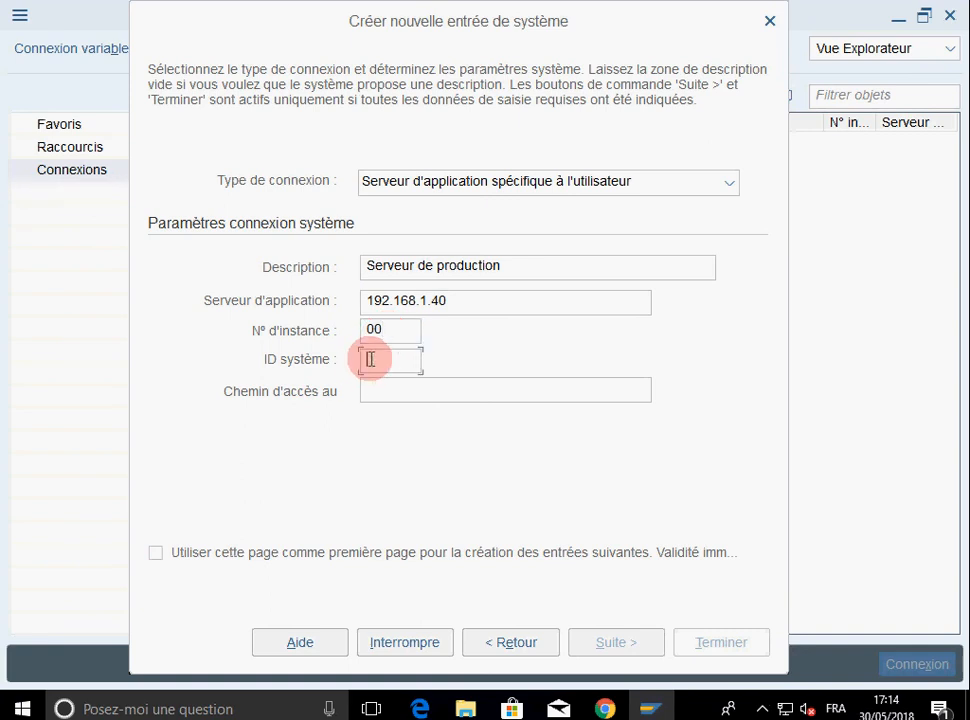
{"action": "type", "text": "PRD"}
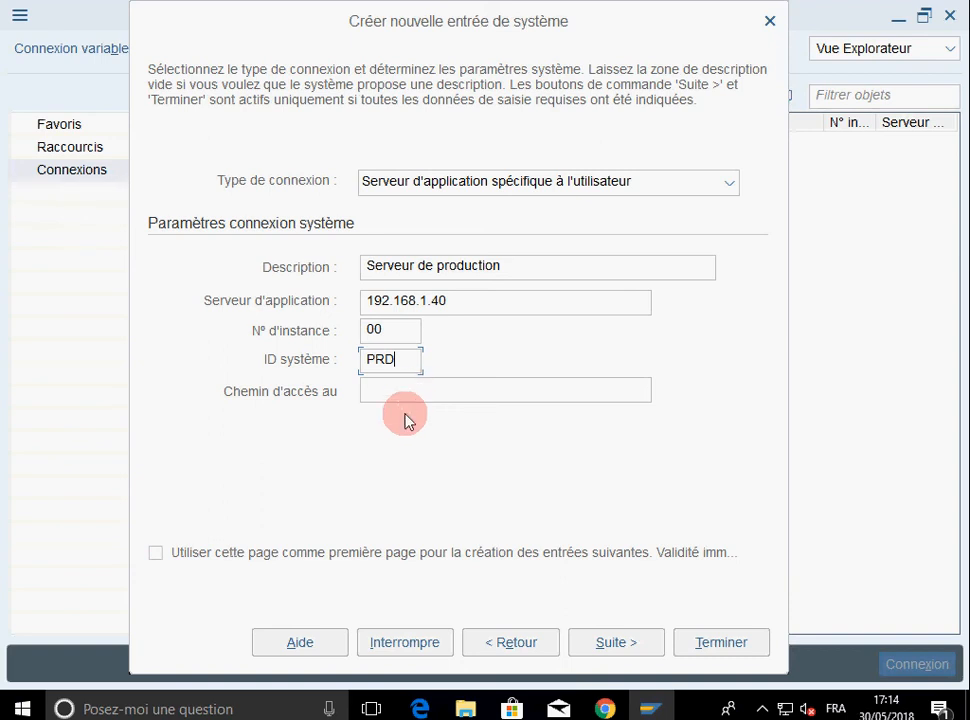
Finish the system entry without an access path and widen the Nom column of the connections list to fit the full name.
{"action": "left_click", "coordinate": [398, 388]}
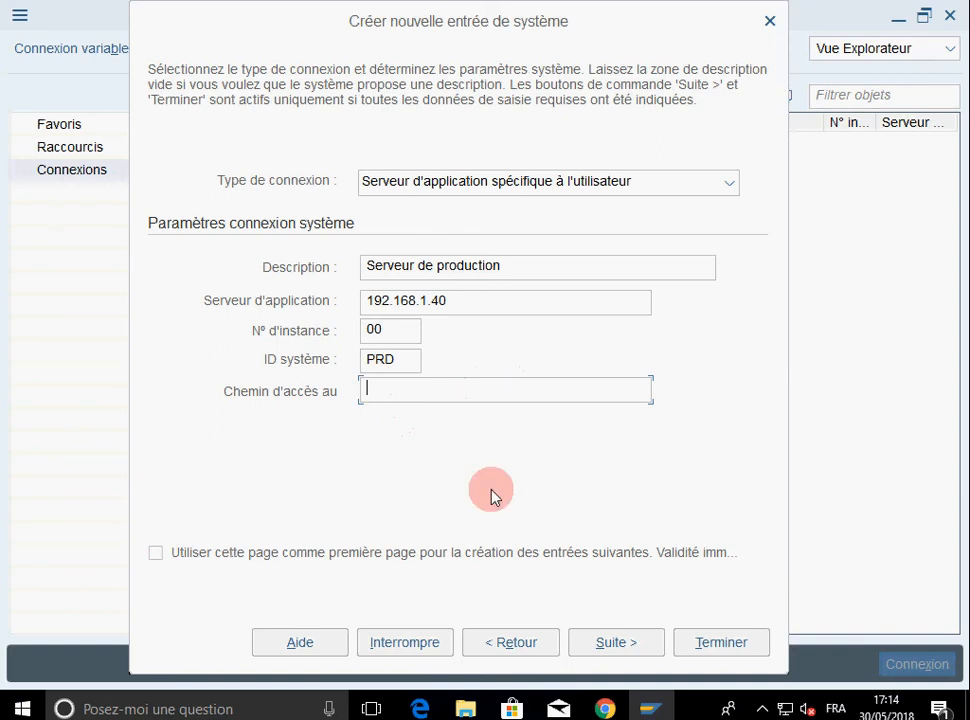
{"action": "left_click", "coordinate": [728, 648]}
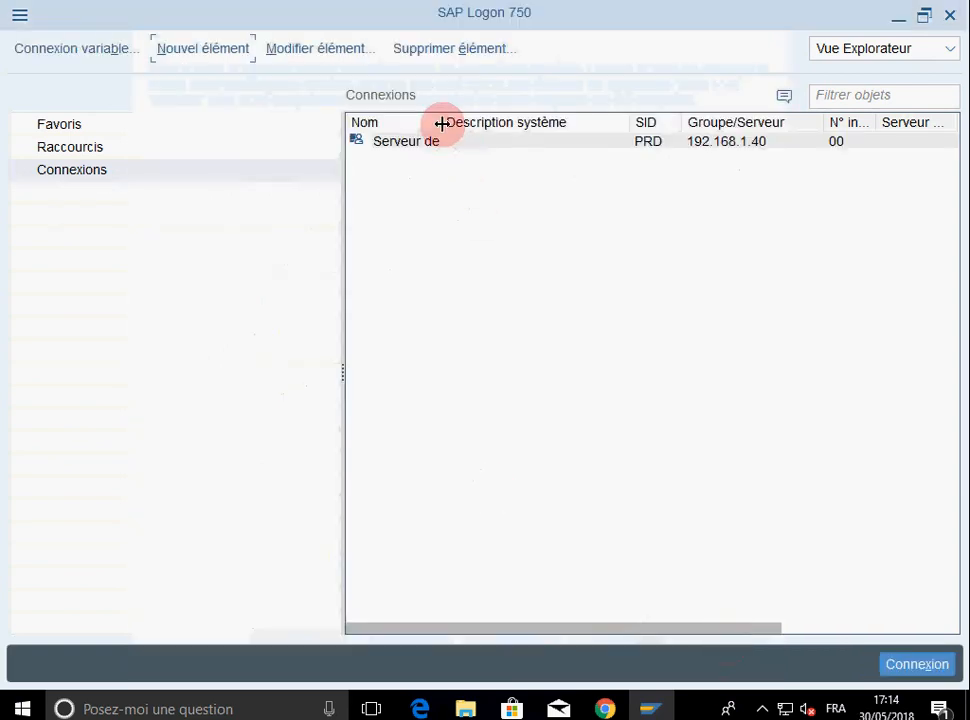
{"action": "left_click_drag", "start_coordinate": [441, 123], "coordinate": [530, 123]}
{"action": "left_click", "coordinate": [513, 225]}
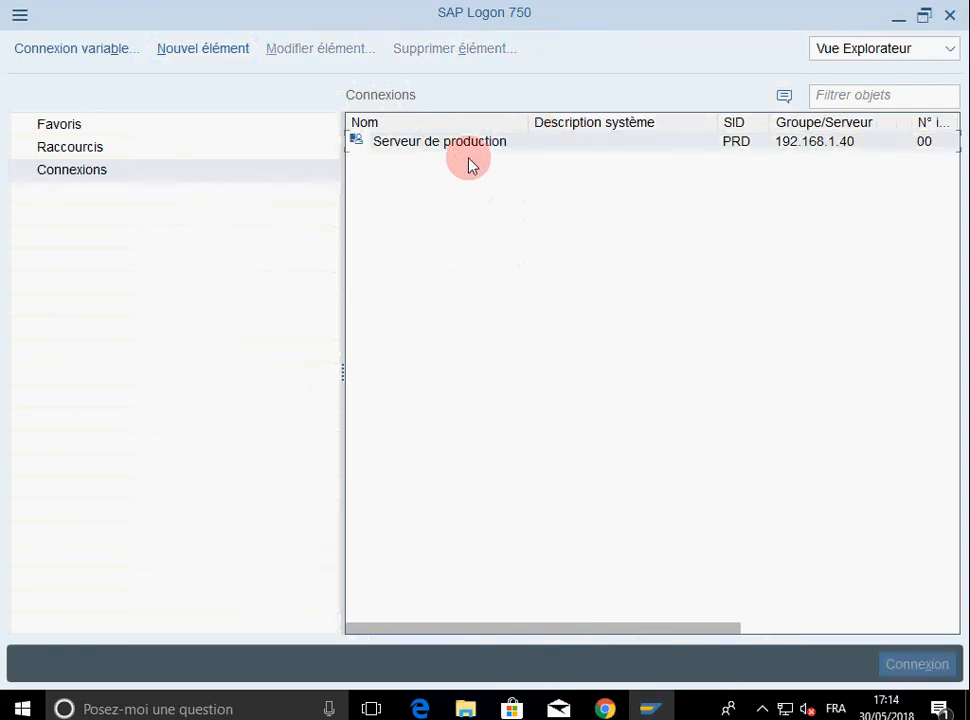